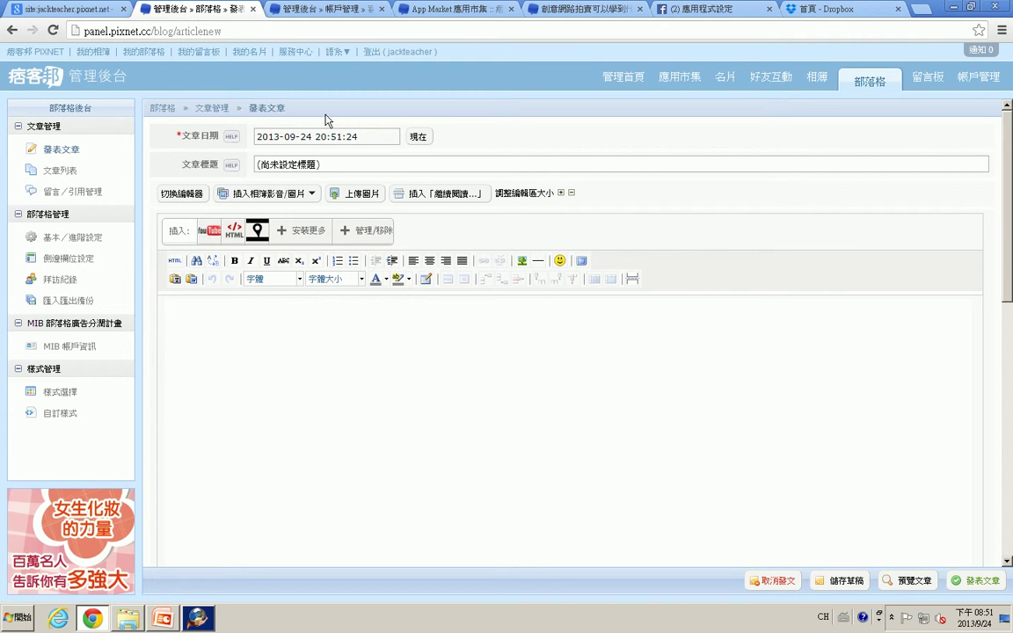
Step: Open the blog's 基本／進階設定 page in the account management browser tab and copy the full 部落格描述 text
left_click(304, 8)
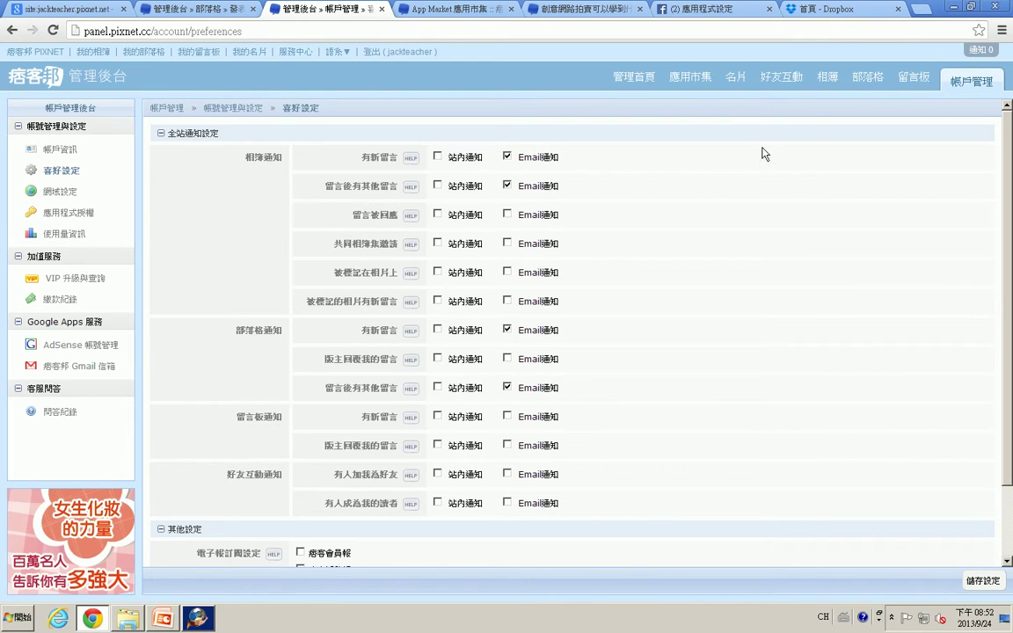
left_click(867, 77)
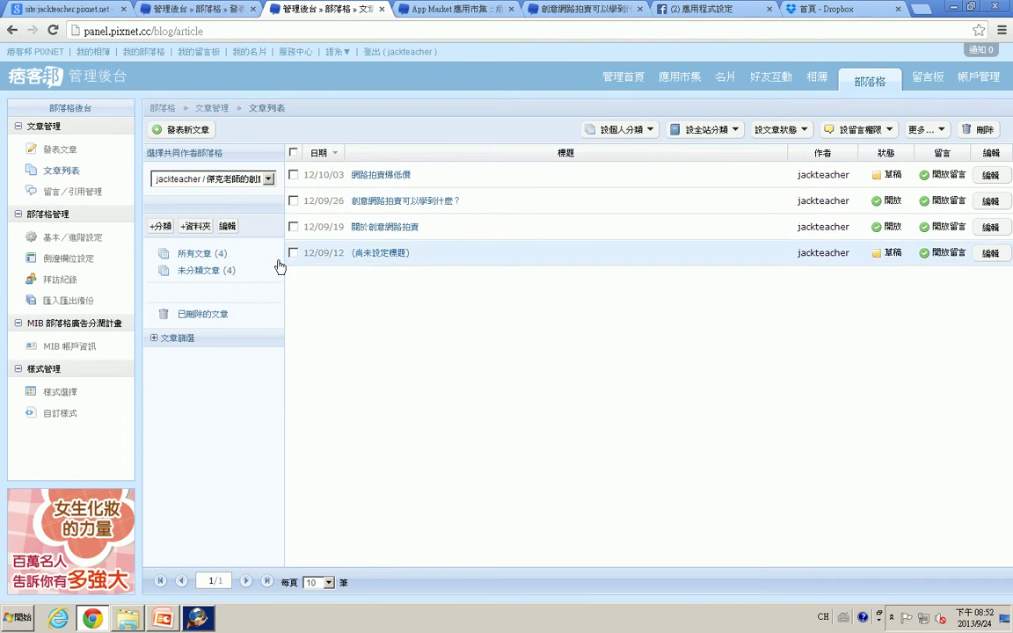
left_click(59, 235)
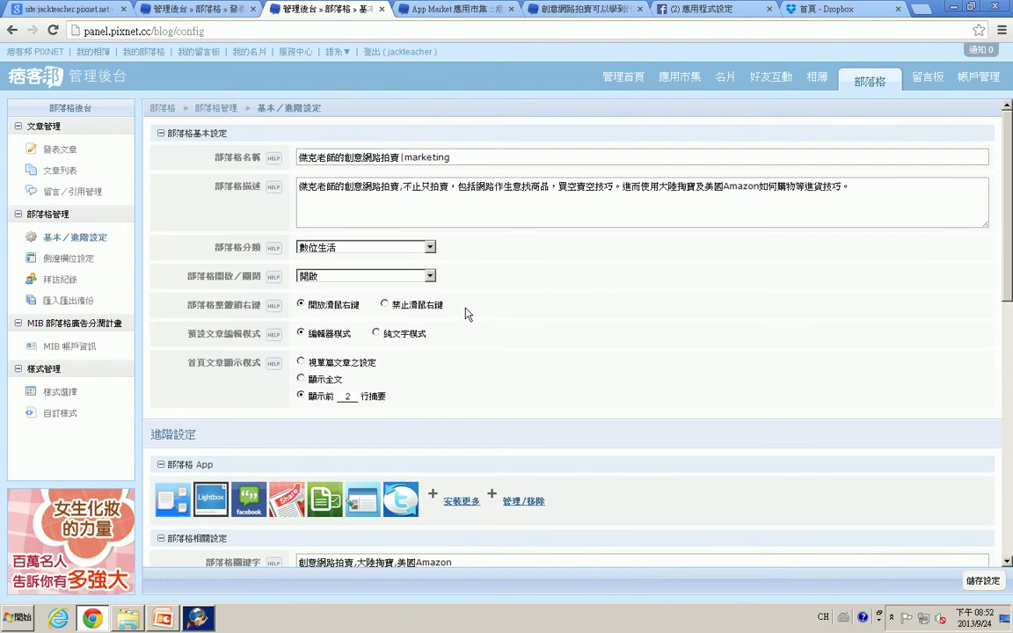
left_click_drag(300, 188, 991, 215)
scroll(502, 411, "down", 3)
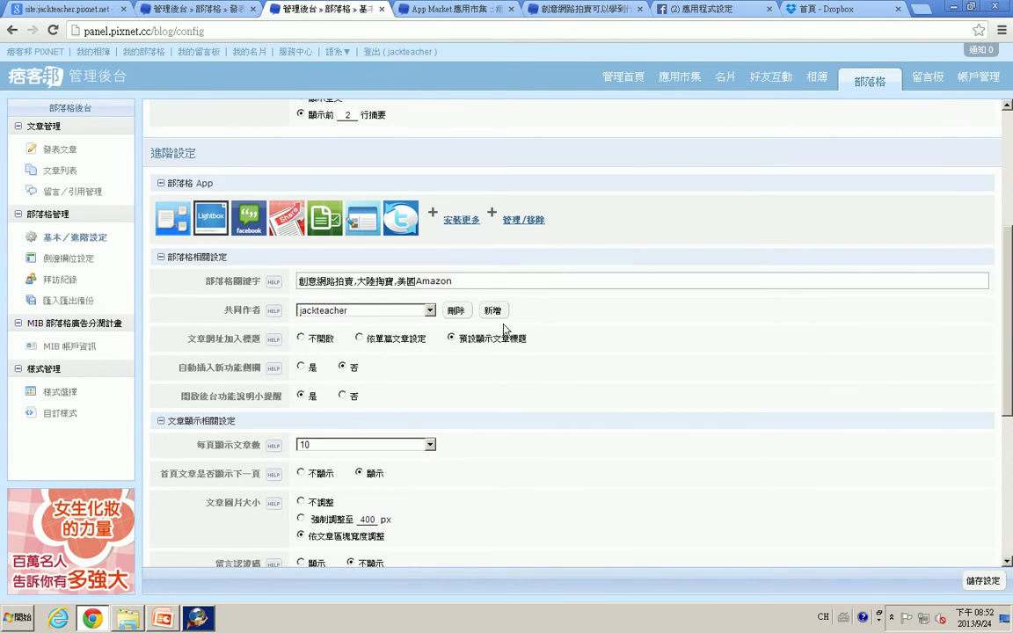
scroll(522, 327, "up", 3)
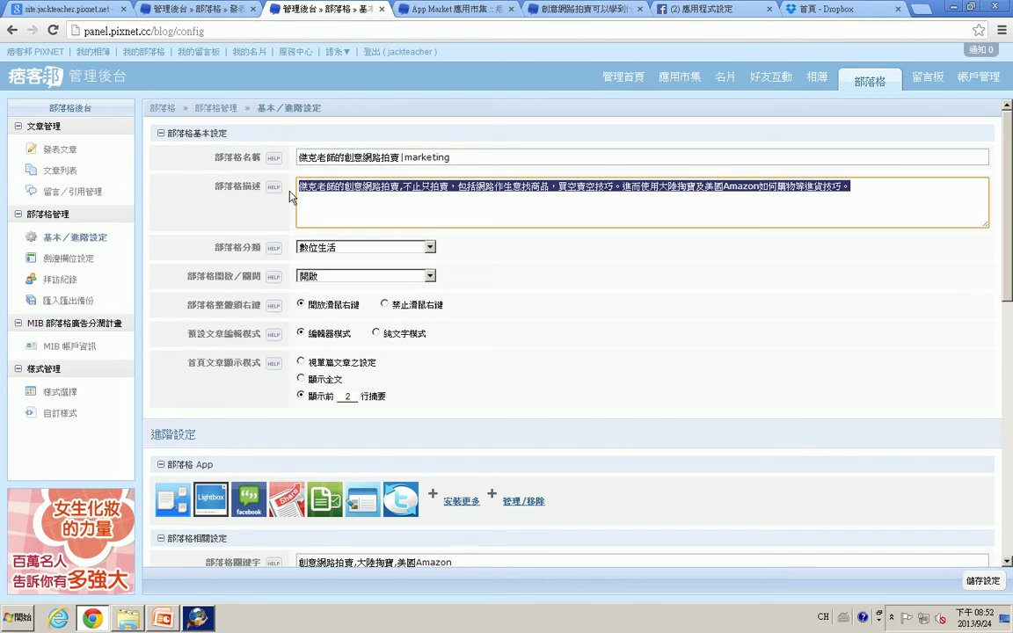
right_click(312, 190)
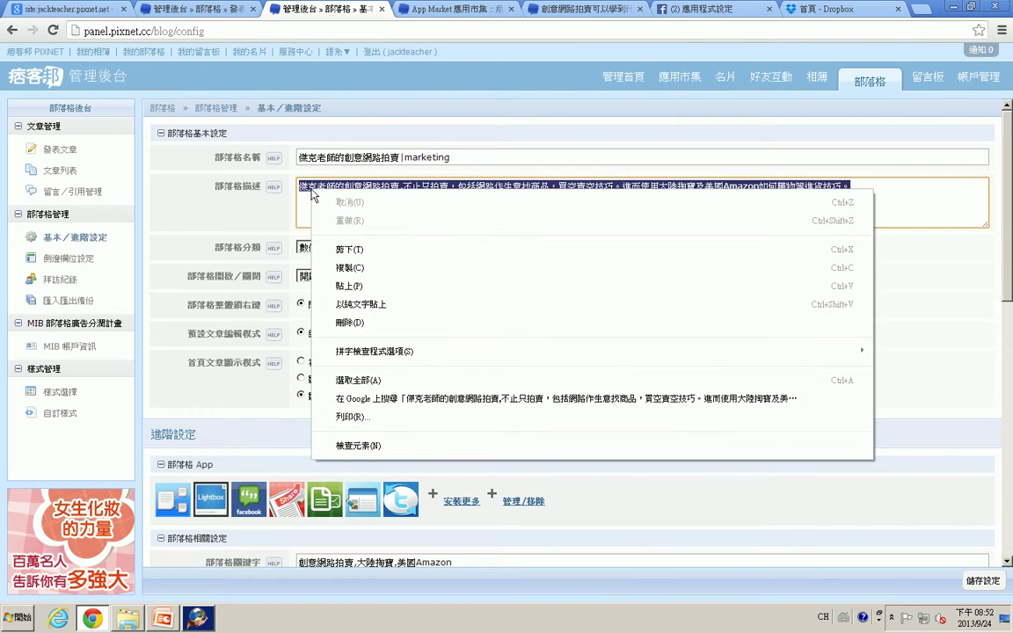
left_click(376, 286)
Step: Try pasting the copied text into the new article's body and delete the pasted content
left_click(189, 9)
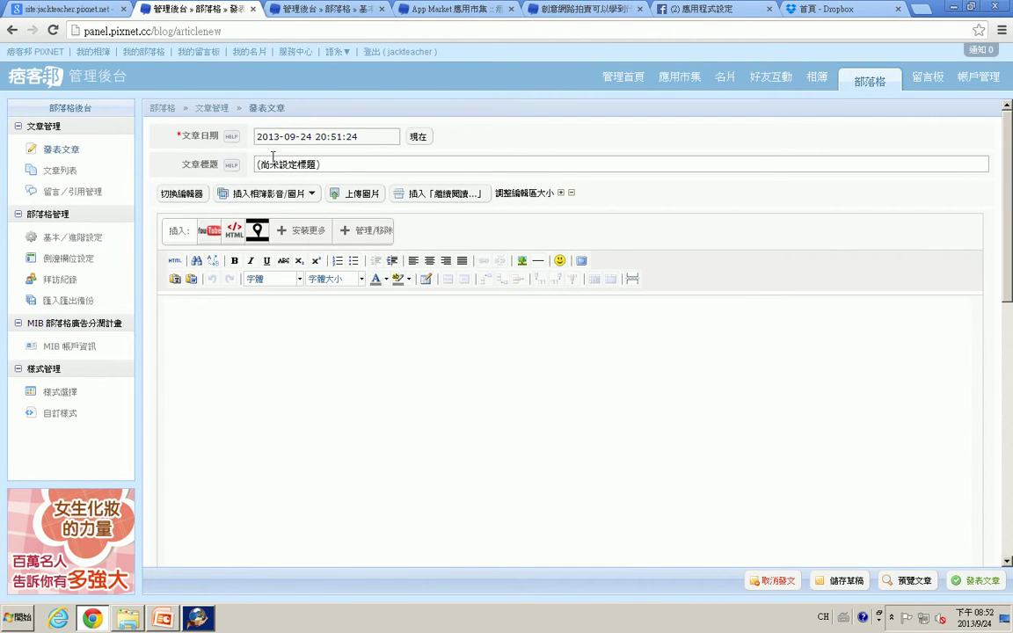
right_click(190, 314)
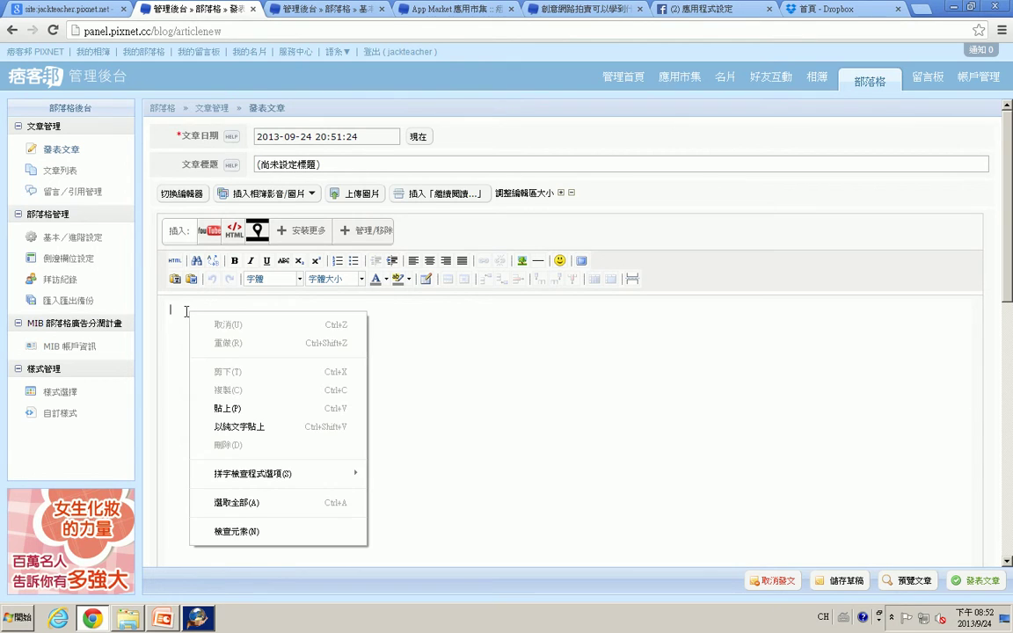
left_click(227, 409)
left_click_drag(408, 309, 150, 311)
key("Delete")
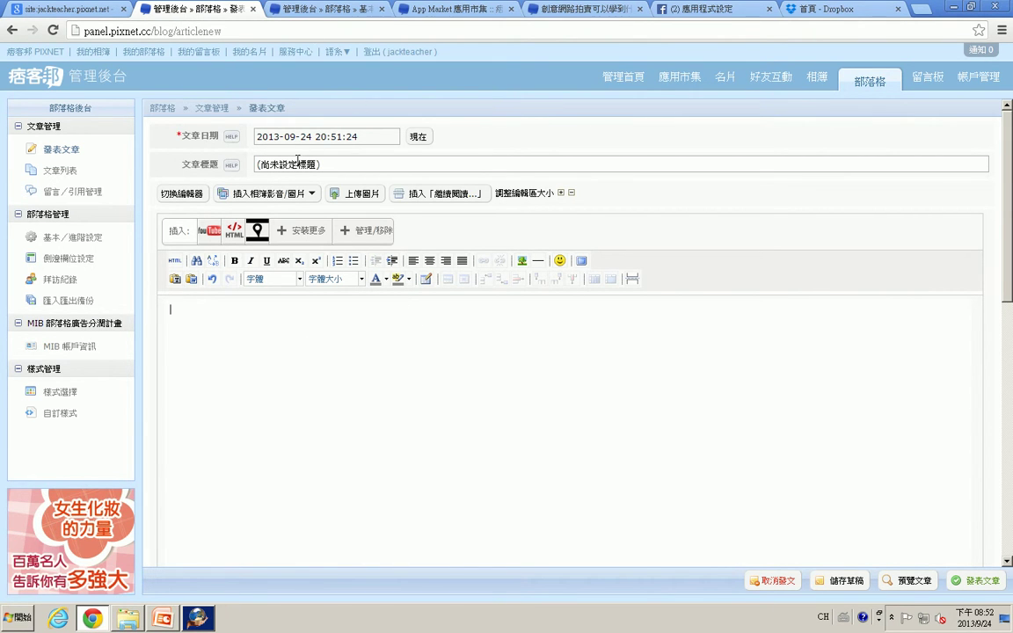
Step: Check the course slides in PowerPoint and return to the new article form in Chrome
left_click(302, 163)
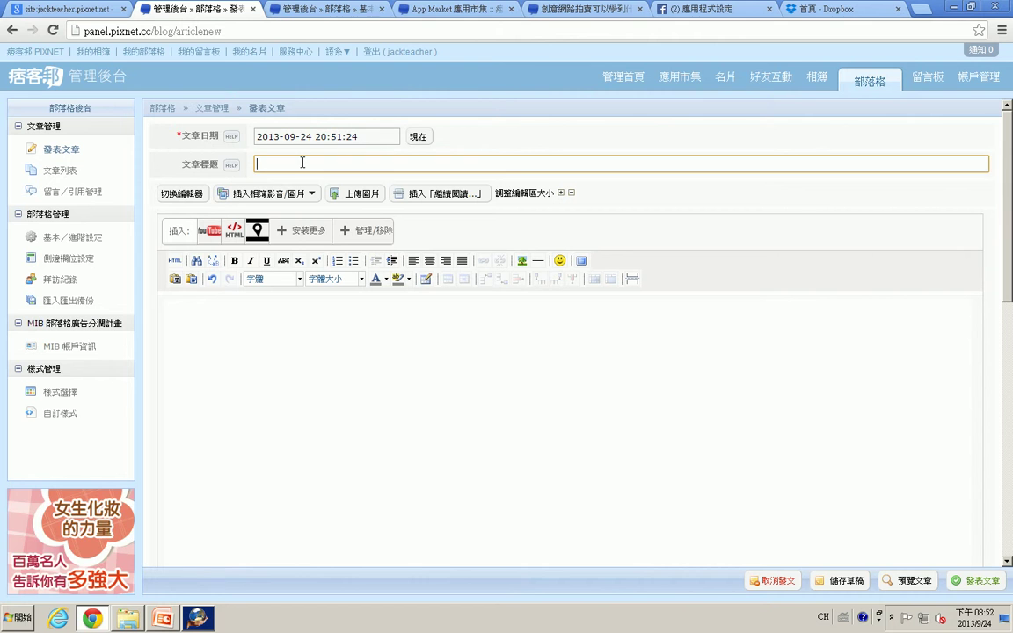
left_click(165, 621)
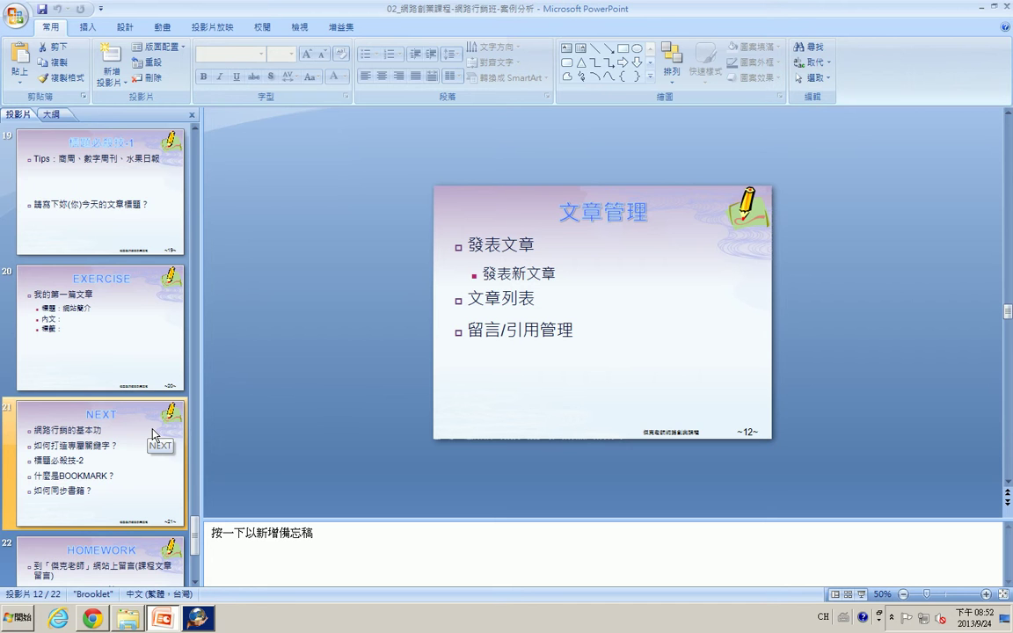
left_click(91, 619)
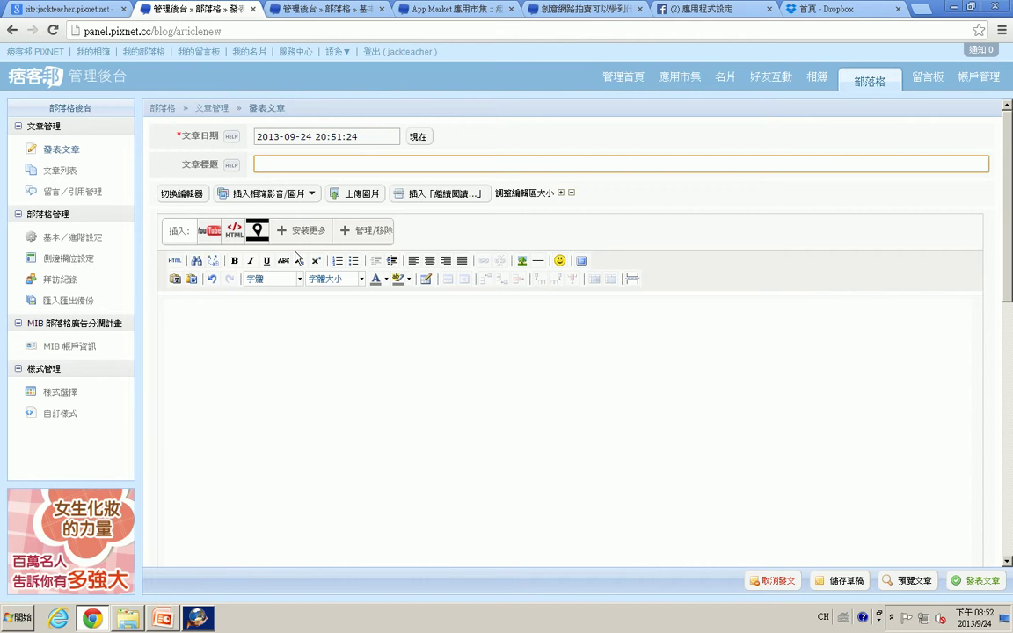
Step: Enter 2小時輕鬆學會app製作 as the new article's title
type("傑f;")
key("BackSpace")
key("BackSpace")
key("BackSpace")
type("qla")
key("space")
key("shift+2")
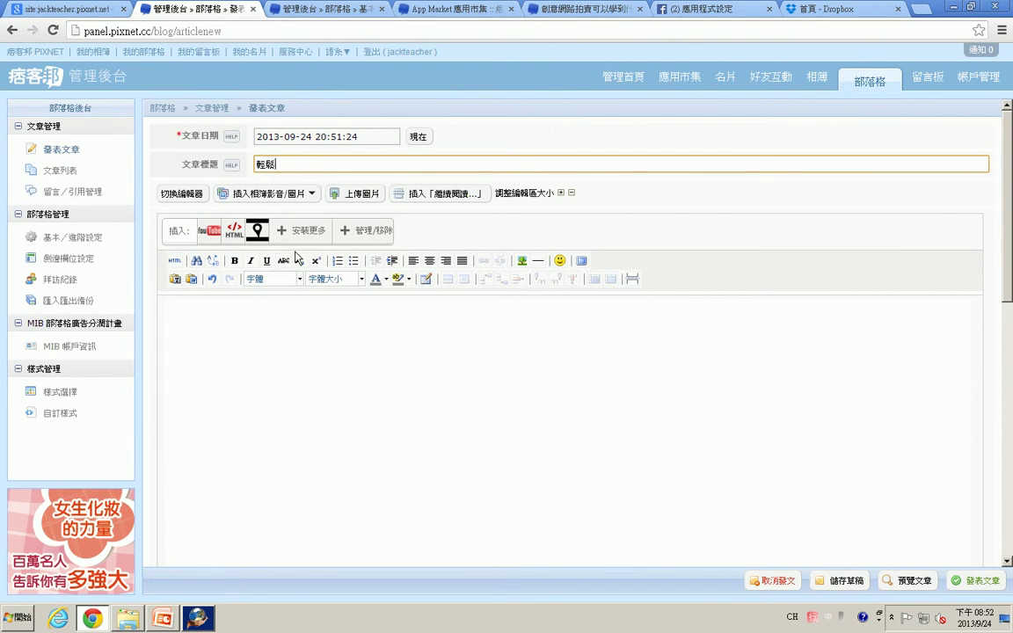
type("2小時")
key("Right")
key("Right")
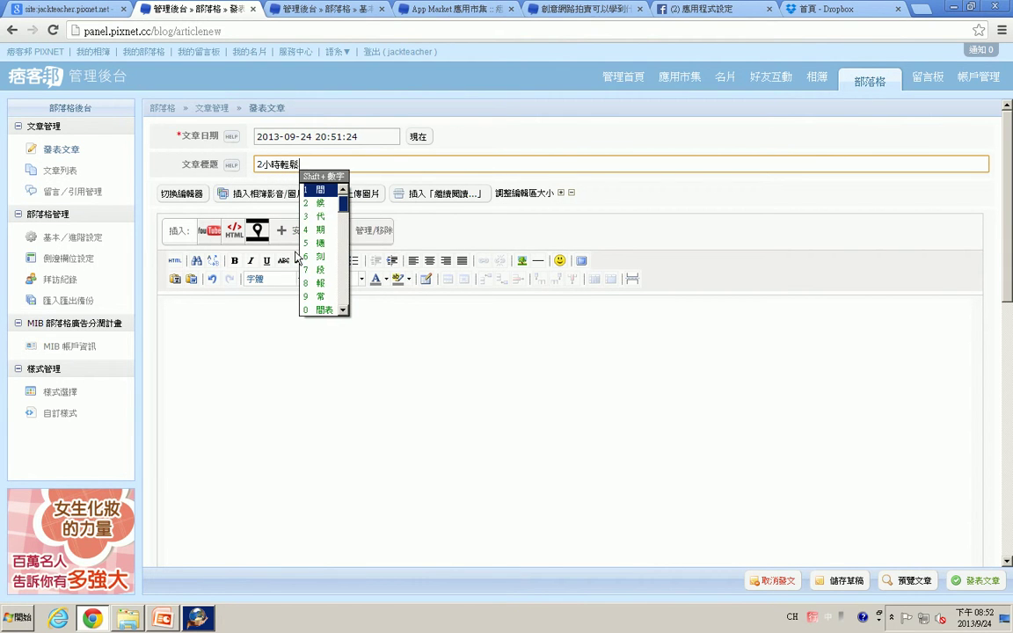
type("學")
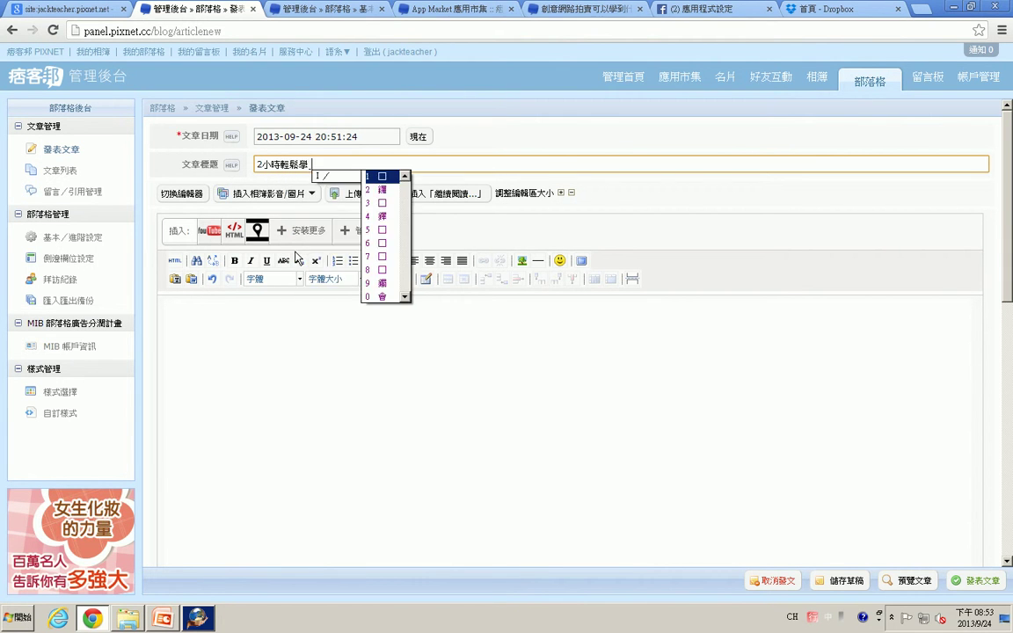
type("會app製作")
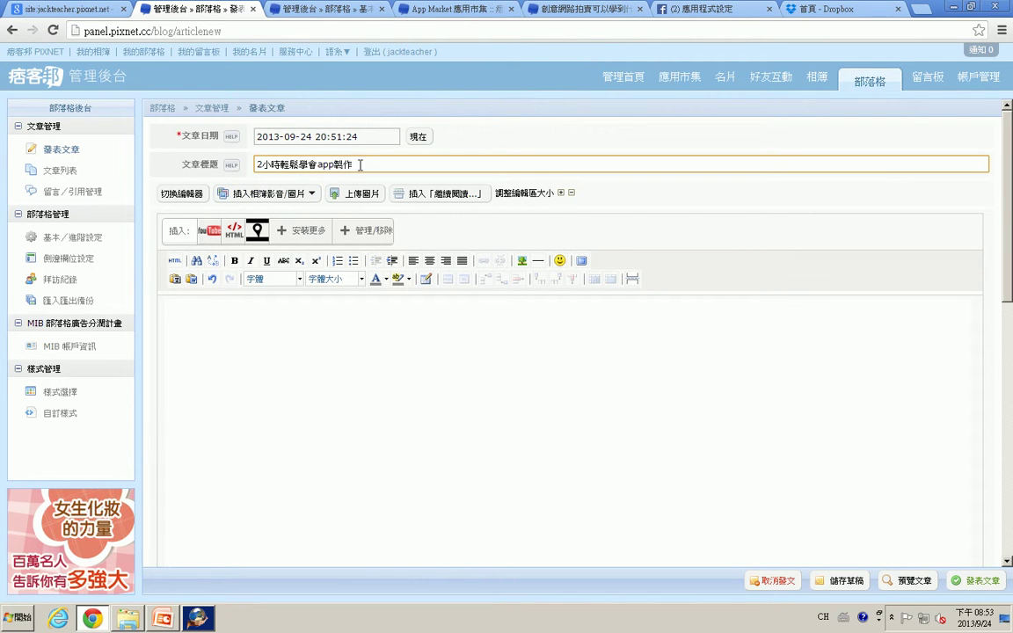
Step: Load jack.coolstudy.org in place of the published blog post and open its article 網路創業課程-102年婦女創業飛雁計畫(臺北市)
left_click(289, 312)
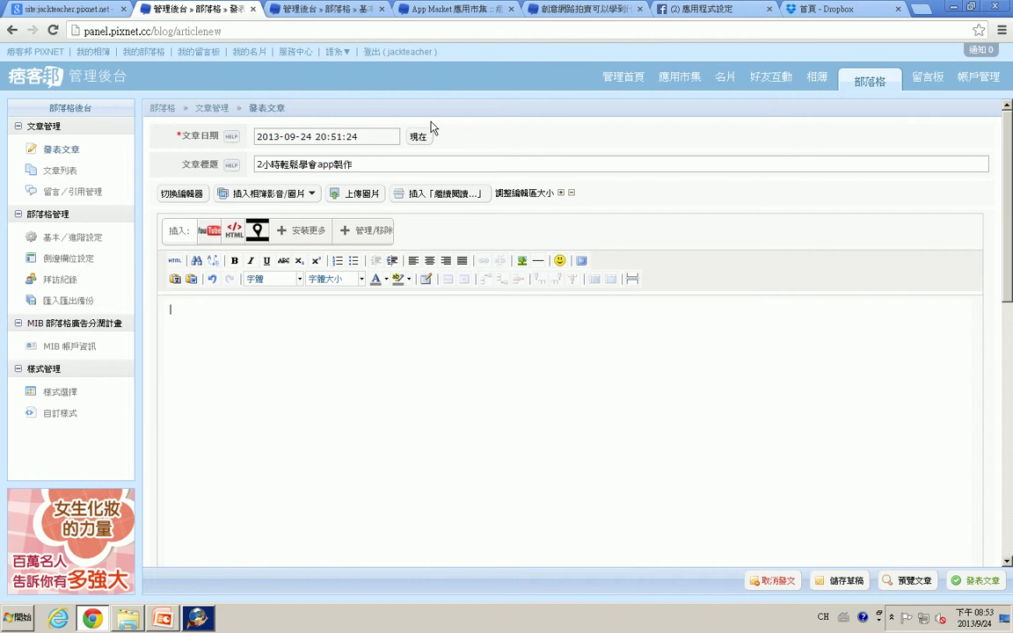
left_click(563, 9)
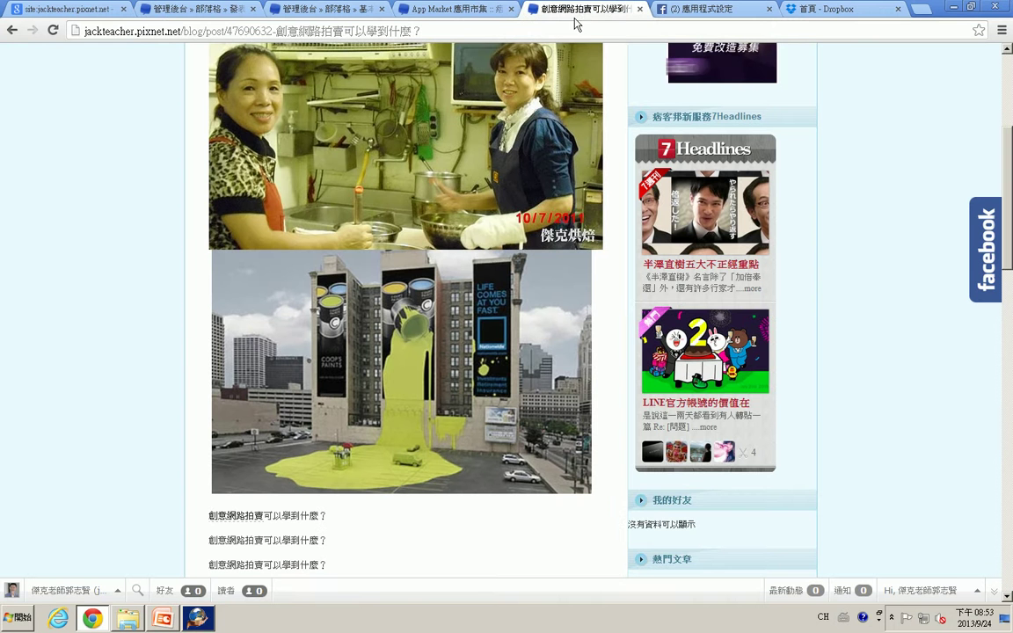
left_click(560, 28)
type("ja")
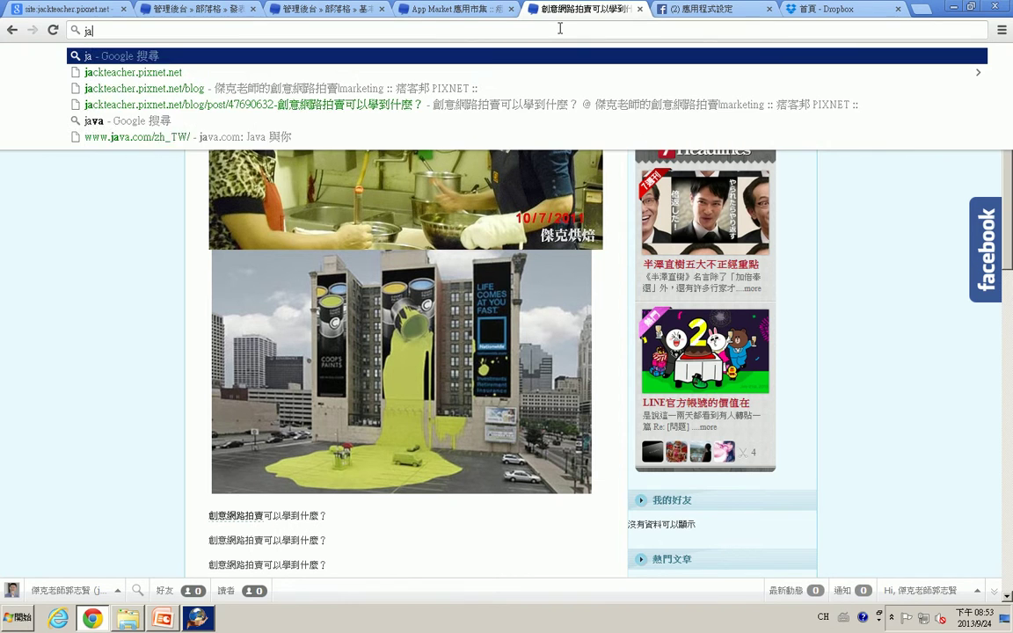
type("ck.coolstudy.org")
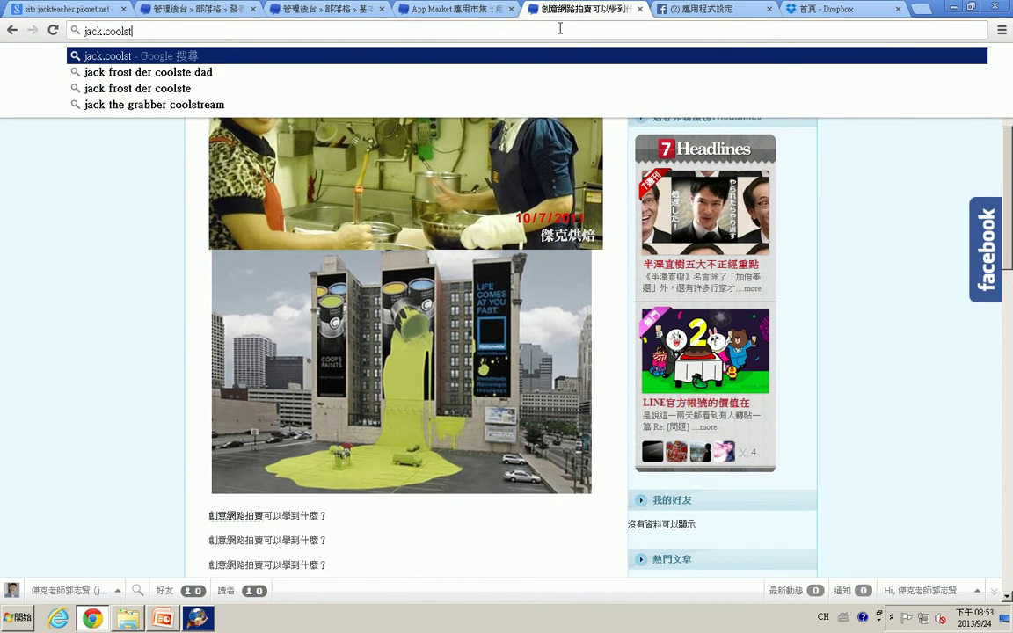
key("Return")
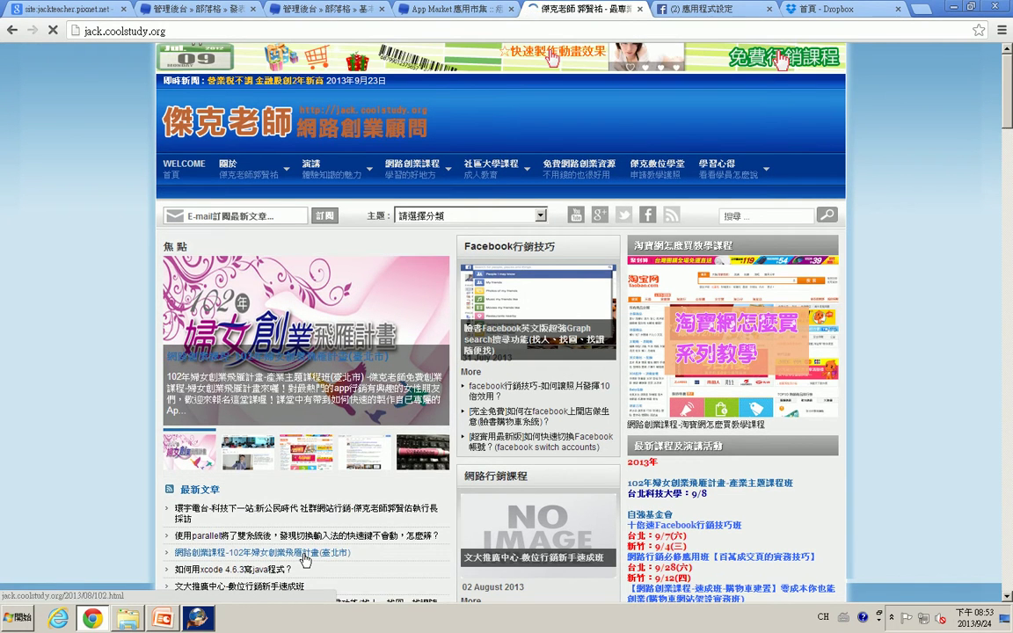
left_click(309, 561)
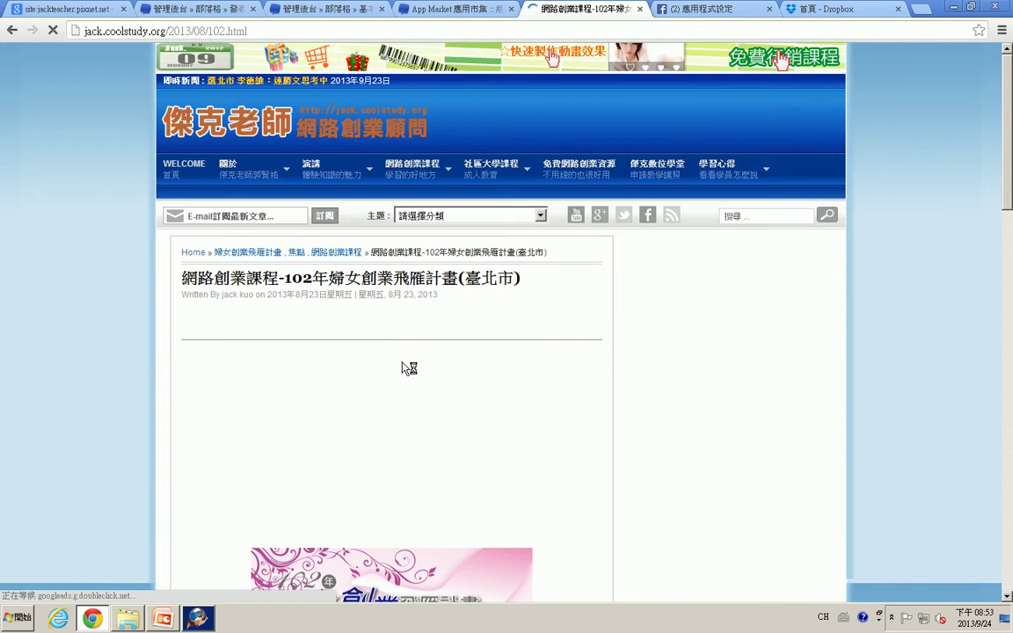
Step: Copy the course text from the 免費創業課程 introduction through the schedule table to the 上課地點 line
scroll(440, 370, "down", 3)
scroll(466, 370, "down", 5)
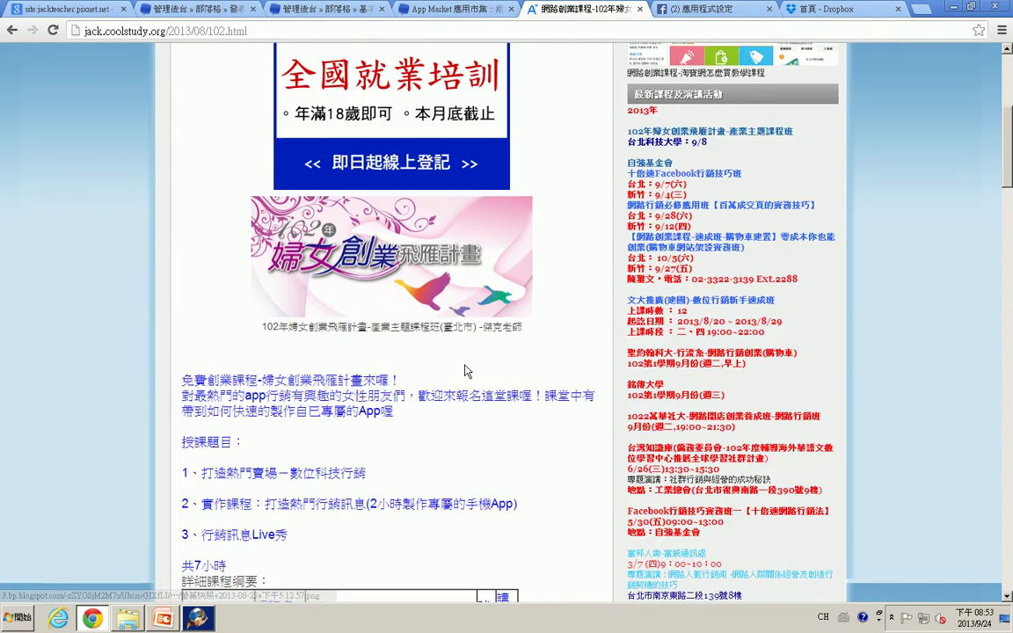
scroll(378, 401, "down", 1)
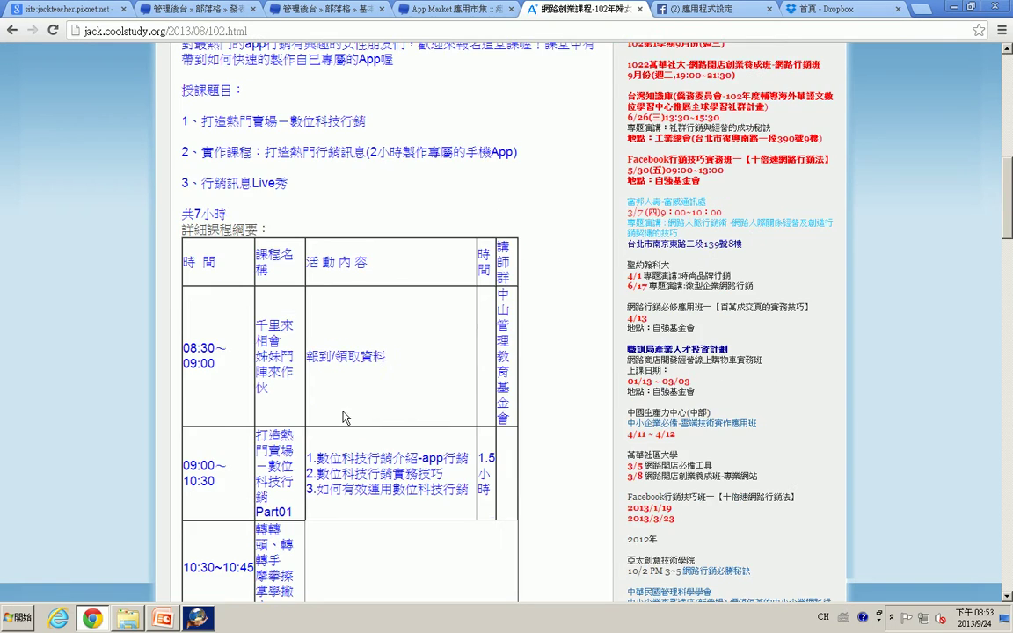
scroll(278, 175, "up", 2)
left_click_drag(184, 167, 601, 438)
scroll(402, 408, "down", 2)
scroll(402, 406, "down", 7)
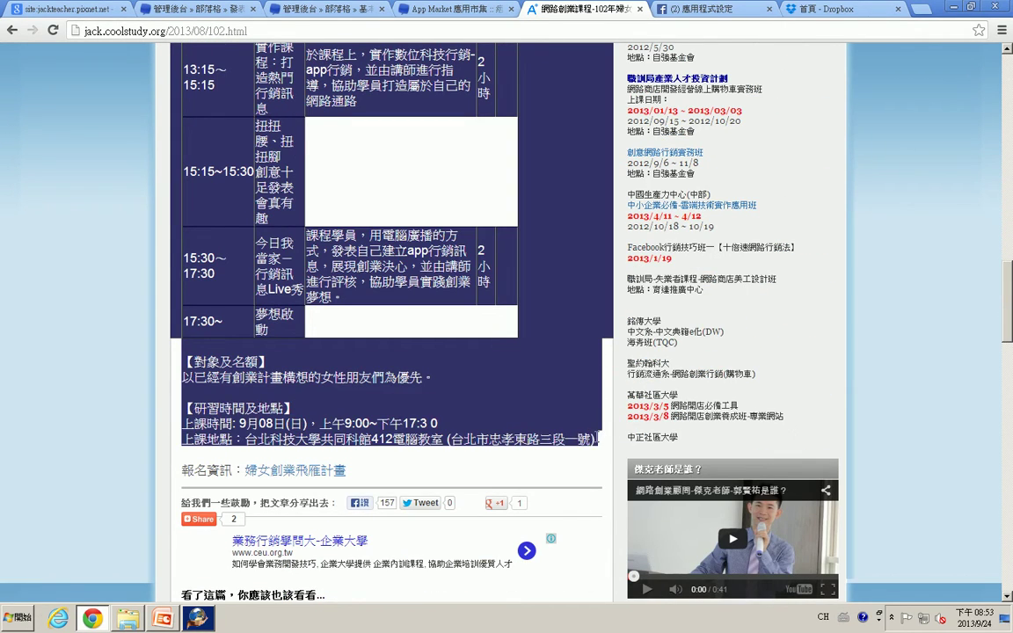
Step: Paste the copied course text into the new PIXNET article's body and place the cursor on the empty line above it
left_click(163, 9)
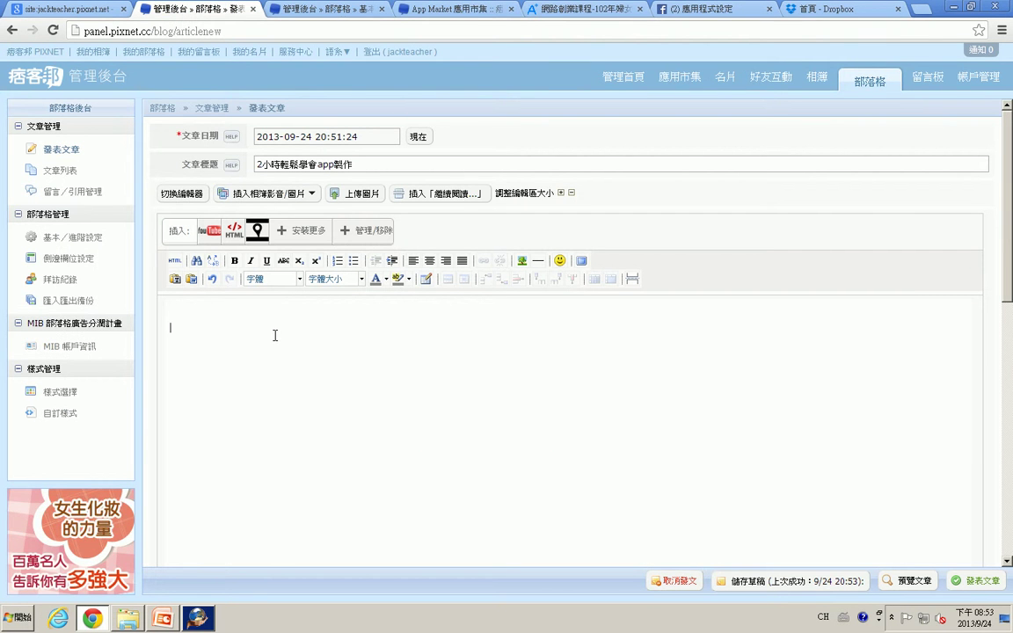
key("ctrl+v")
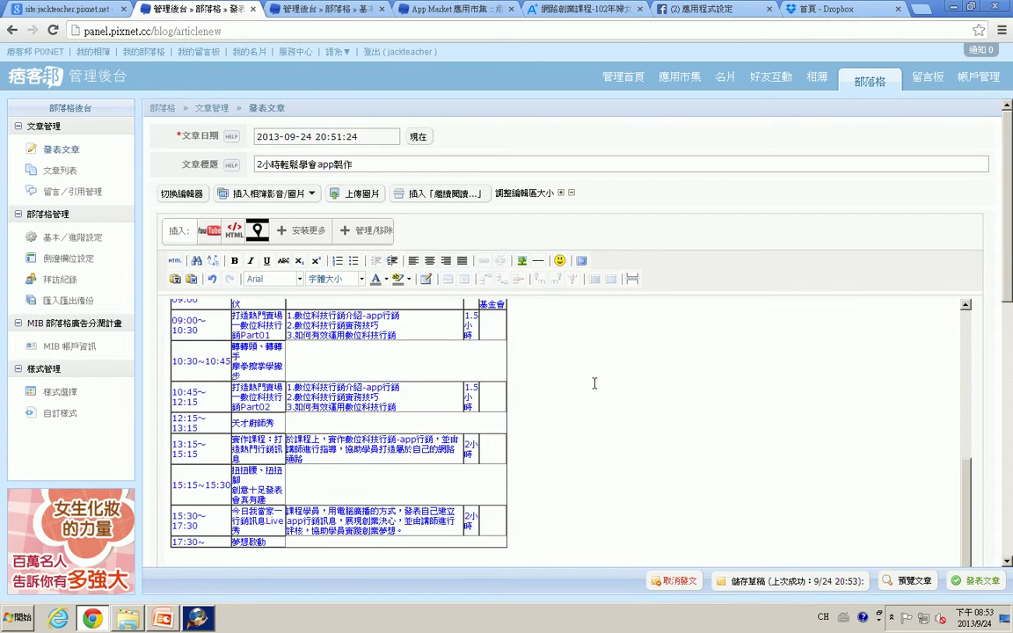
scroll(334, 350, "up", 10)
left_click(233, 311)
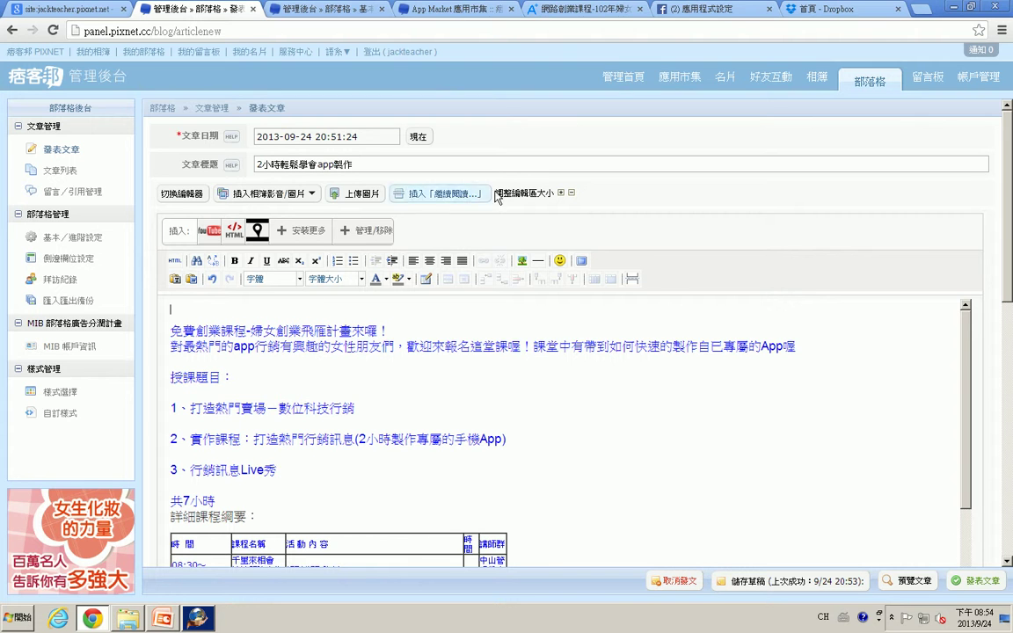
Step: Search Google for app in a new browser tab and switch to the image results
left_click(919, 9)
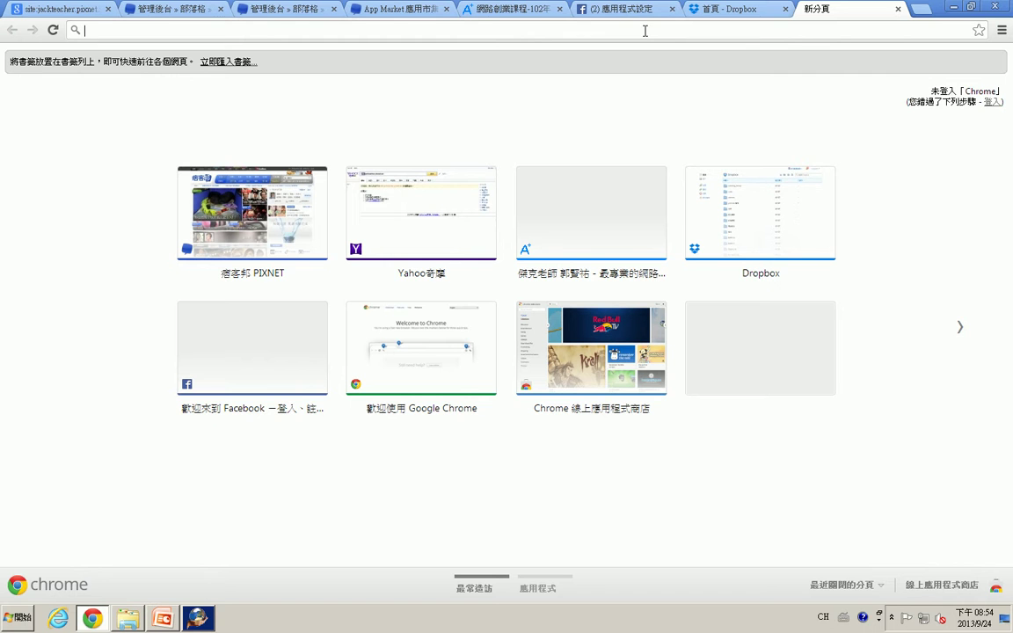
type("a")
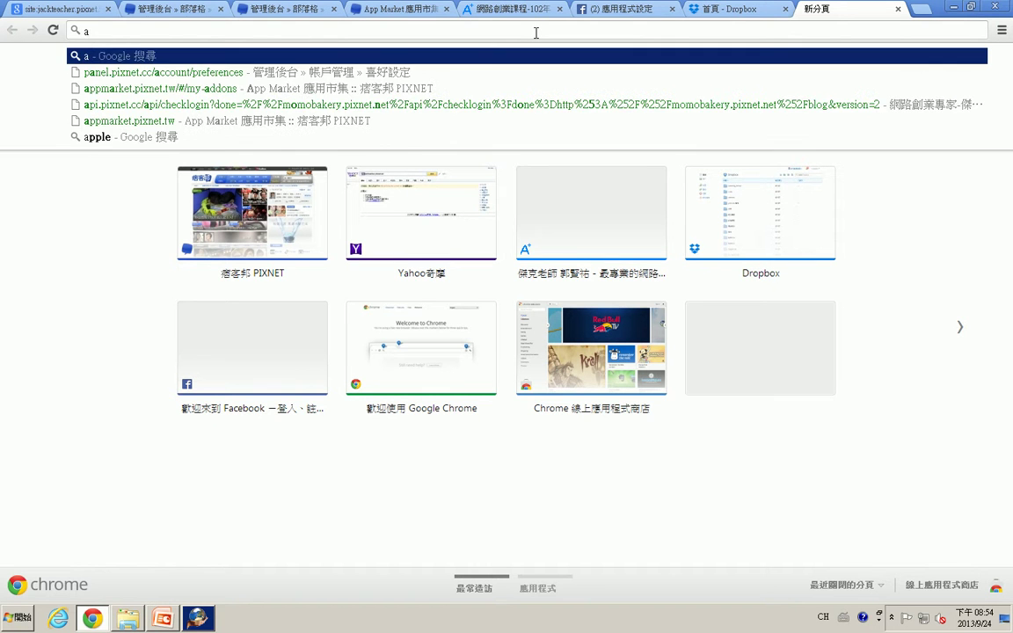
type("pple")
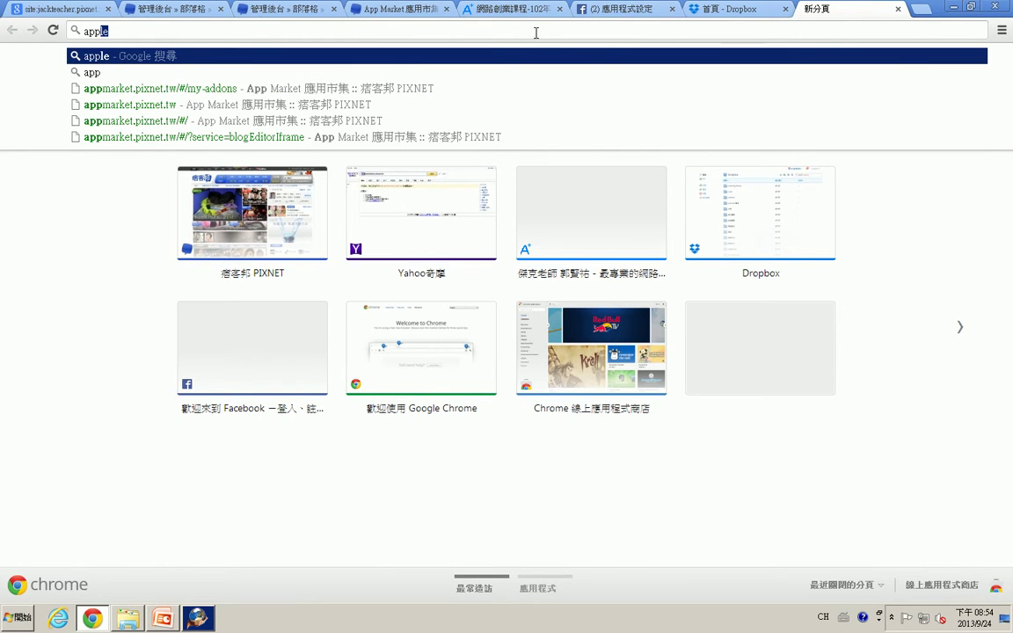
key("BackSpace")
key("BackSpace")
key("Return")
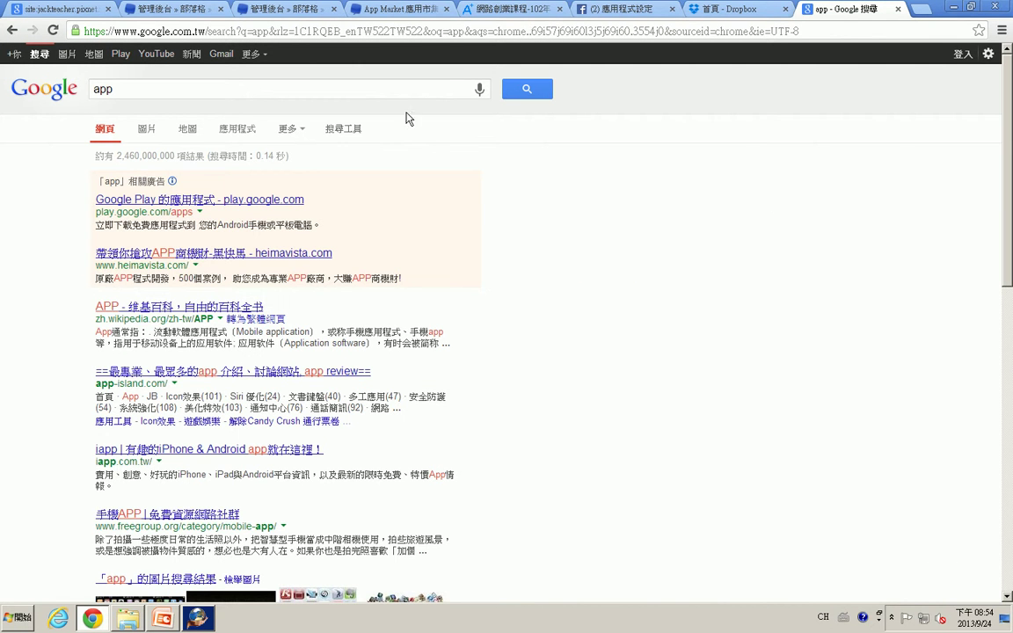
left_click(148, 133)
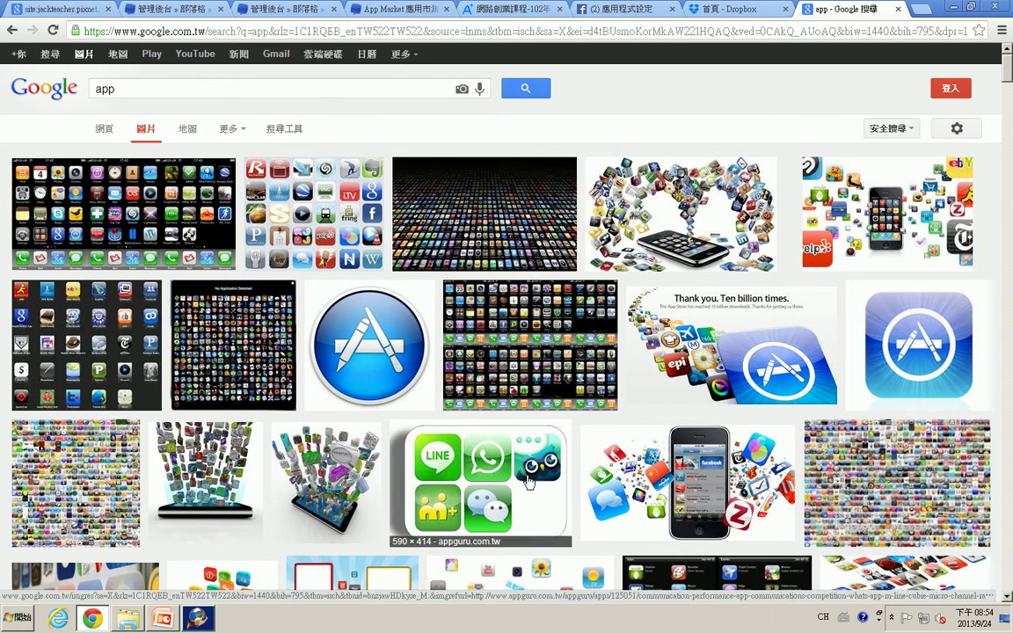
Step: Find the white-background App Store icon image from xda-developers.com in the image results and open its preview
scroll(519, 466, "down", 5)
scroll(493, 396, "down", 2)
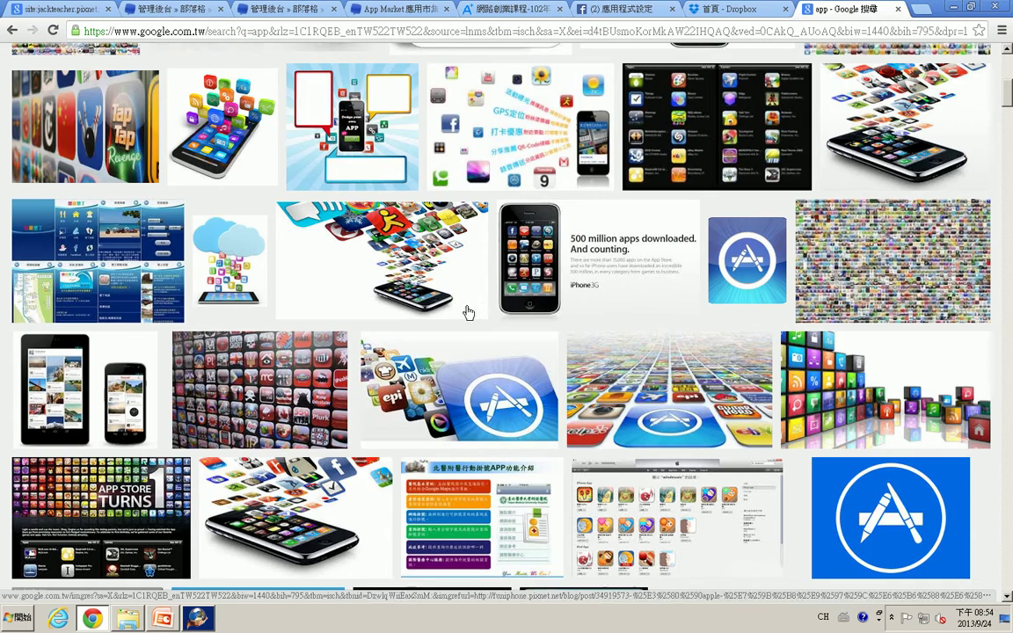
scroll(469, 389, "down", 2)
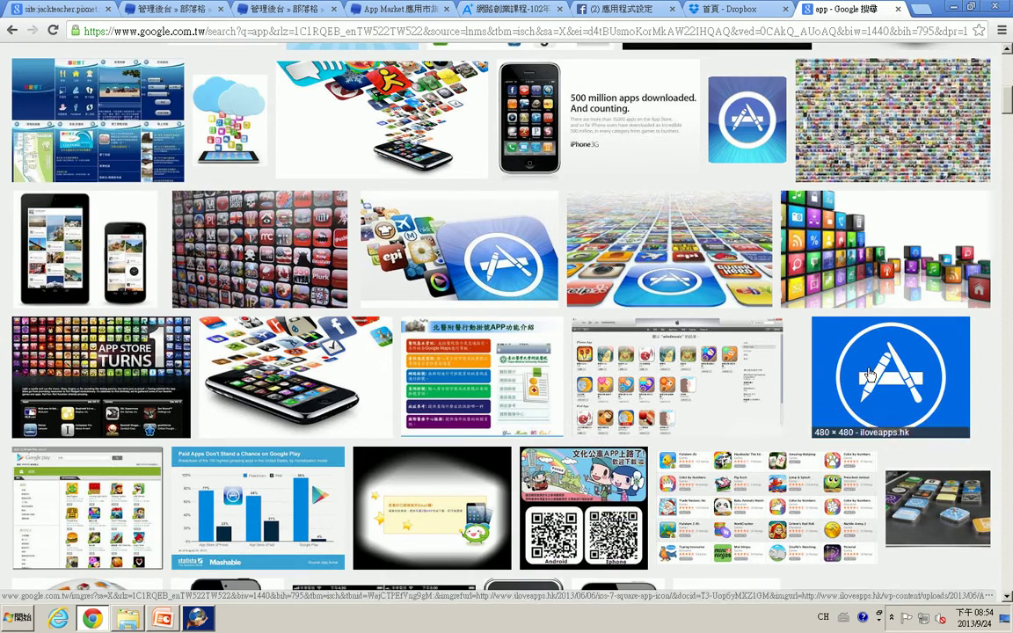
scroll(690, 358, "down", 1)
scroll(769, 397, "down", 1)
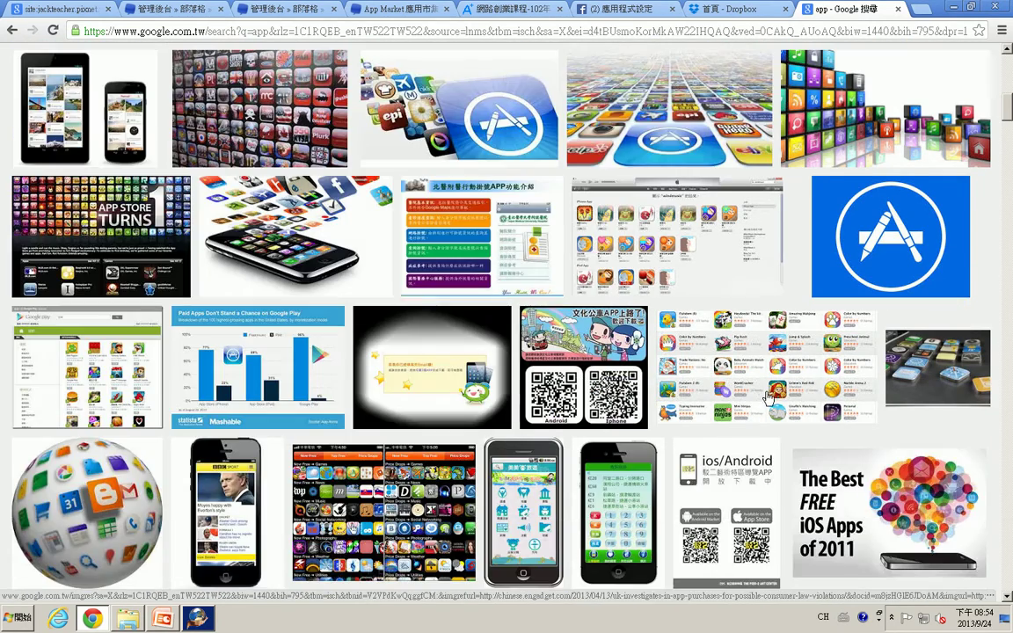
scroll(768, 398, "down", 4)
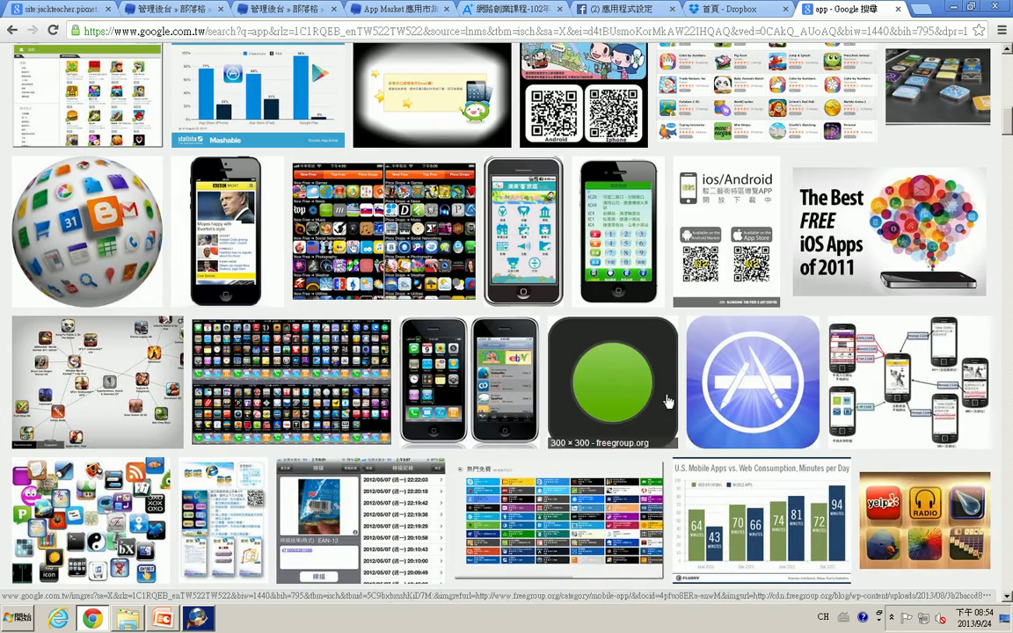
scroll(669, 401, "down", 4)
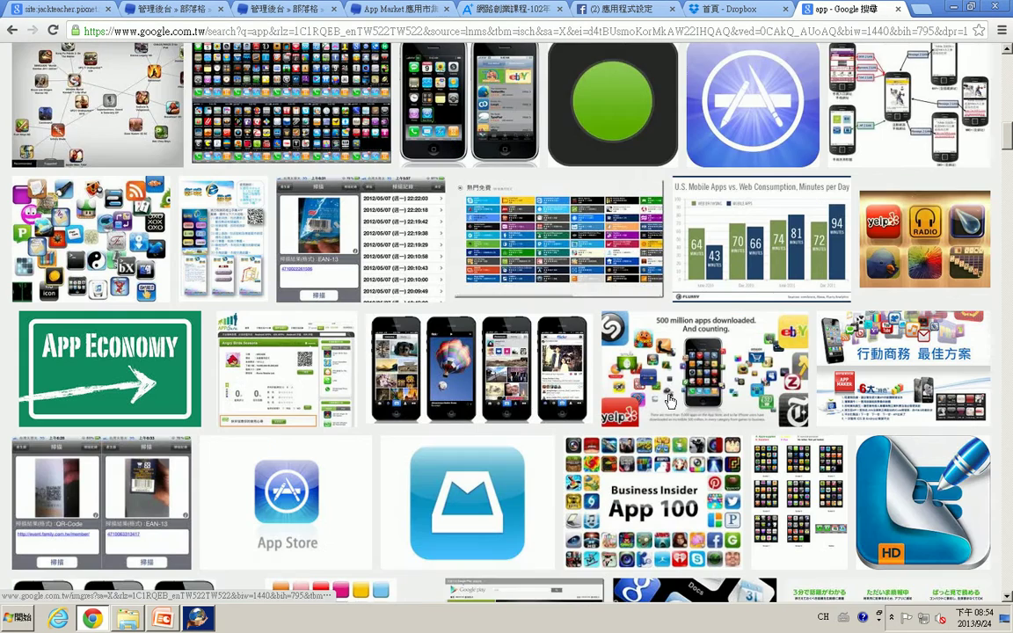
scroll(668, 401, "down", 2)
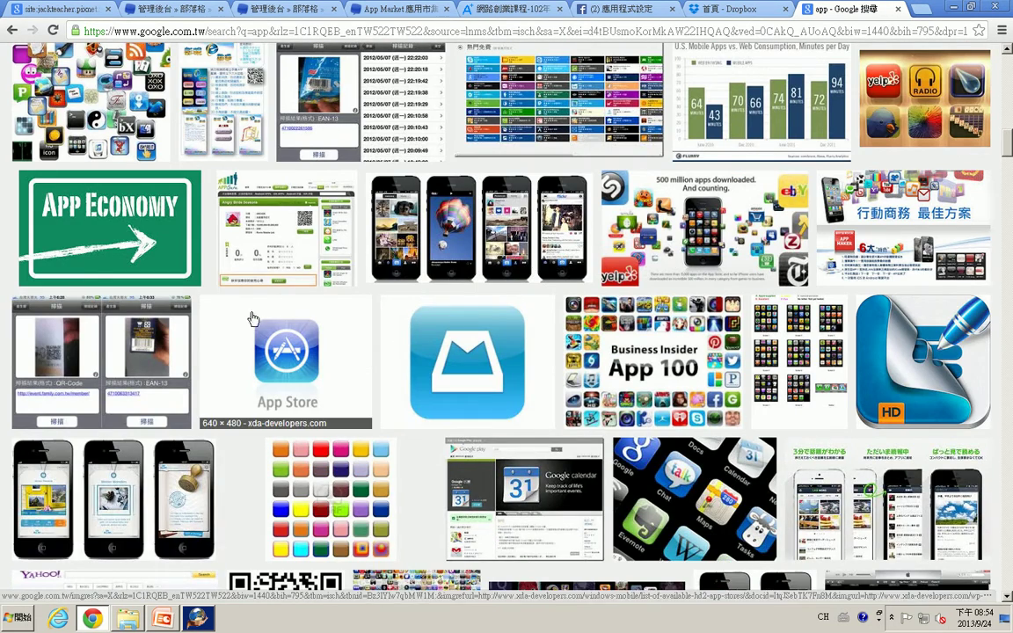
left_click(293, 369)
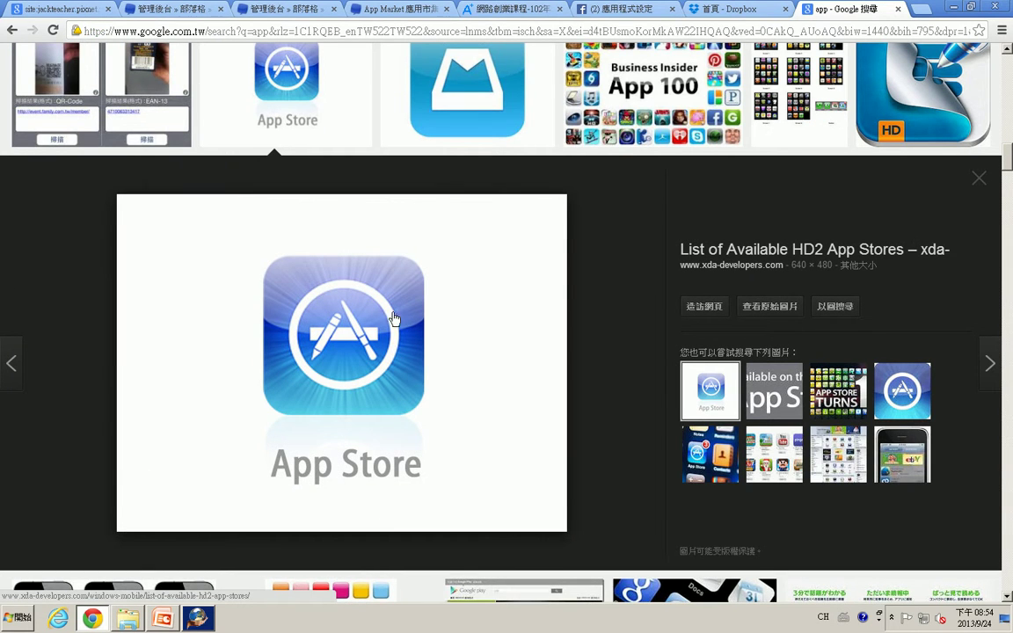
Step: Try copying the App Store image directly onto the empty line above the PIXNET article's text, and undo the paste
right_click(342, 359)
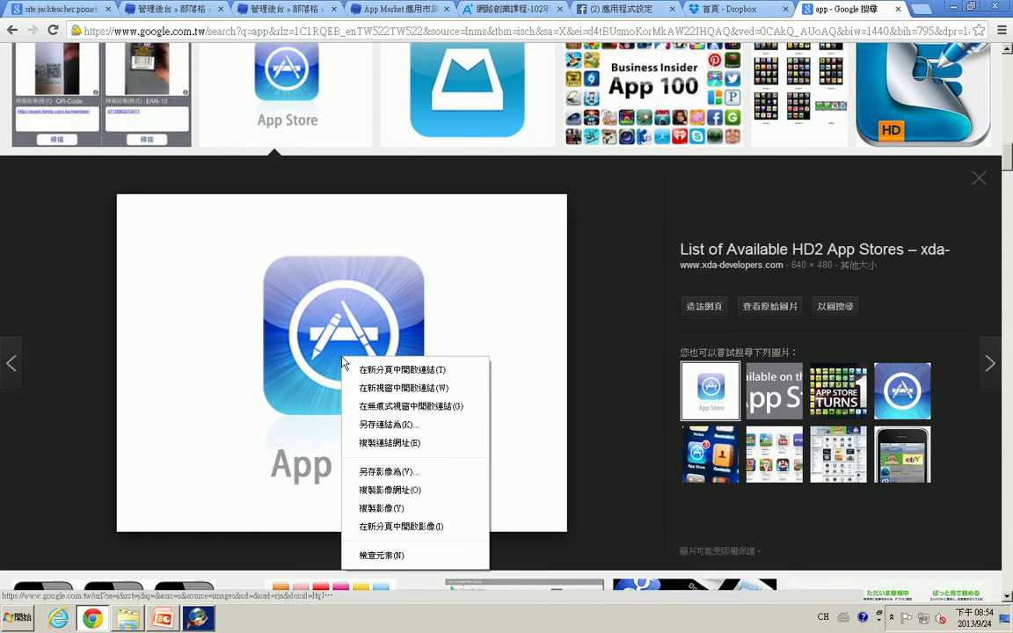
left_click(395, 509)
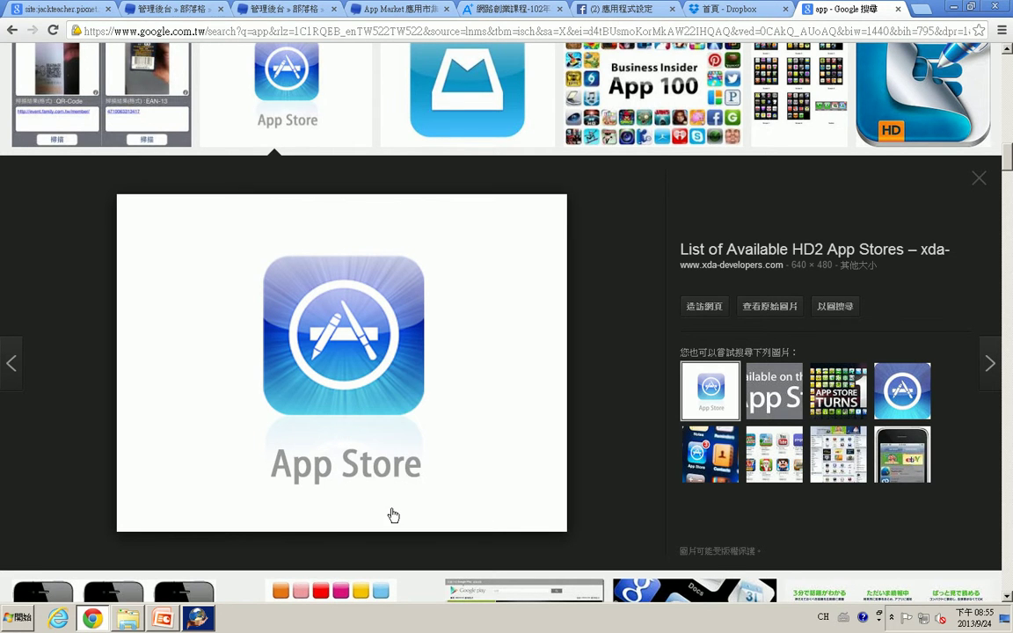
left_click(173, 12)
right_click(219, 311)
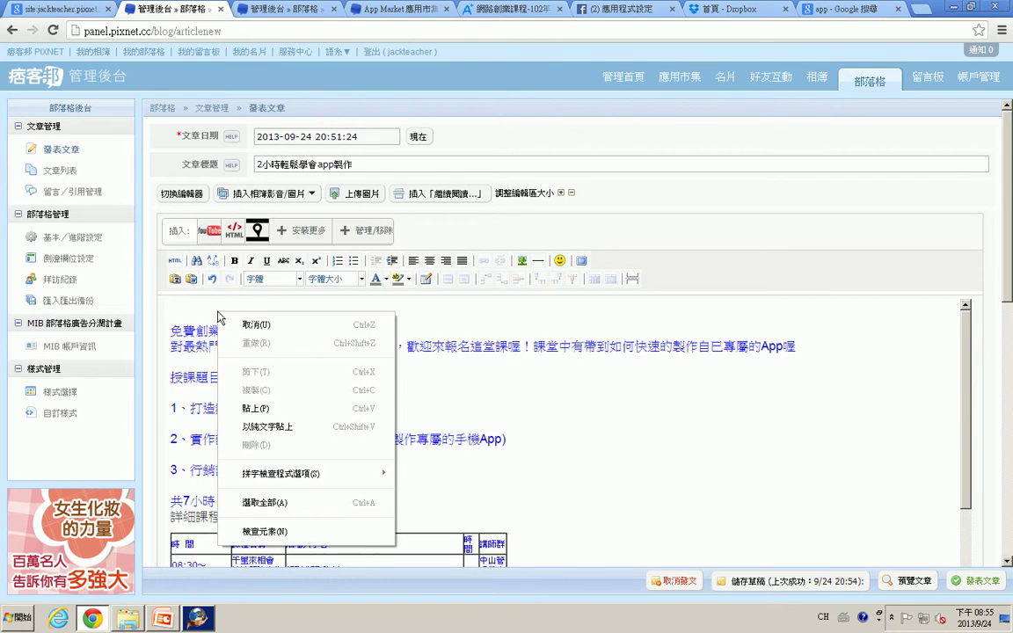
left_click(257, 409)
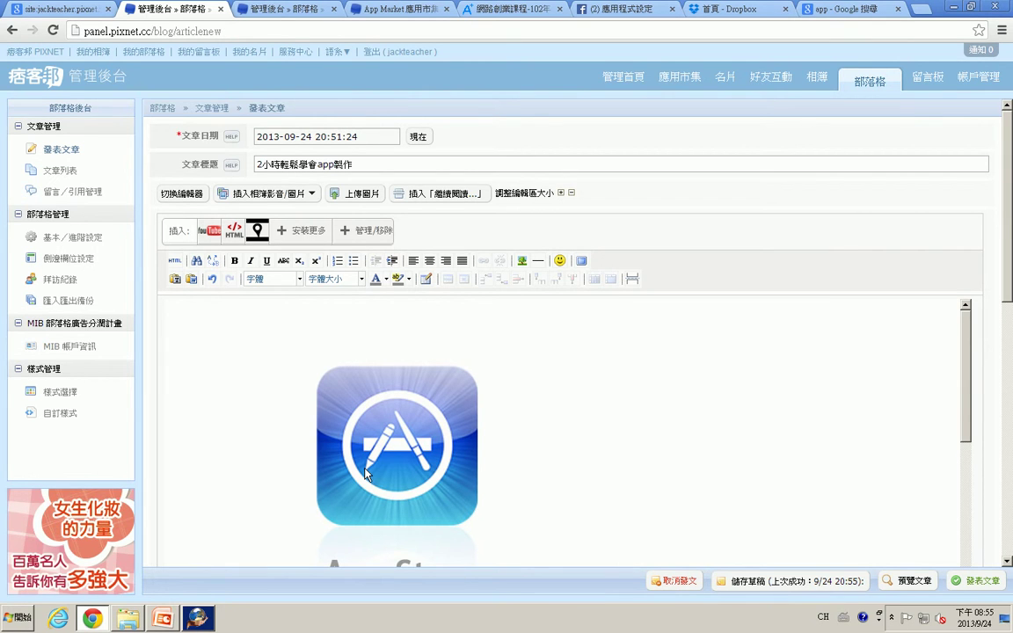
key("ctrl+z")
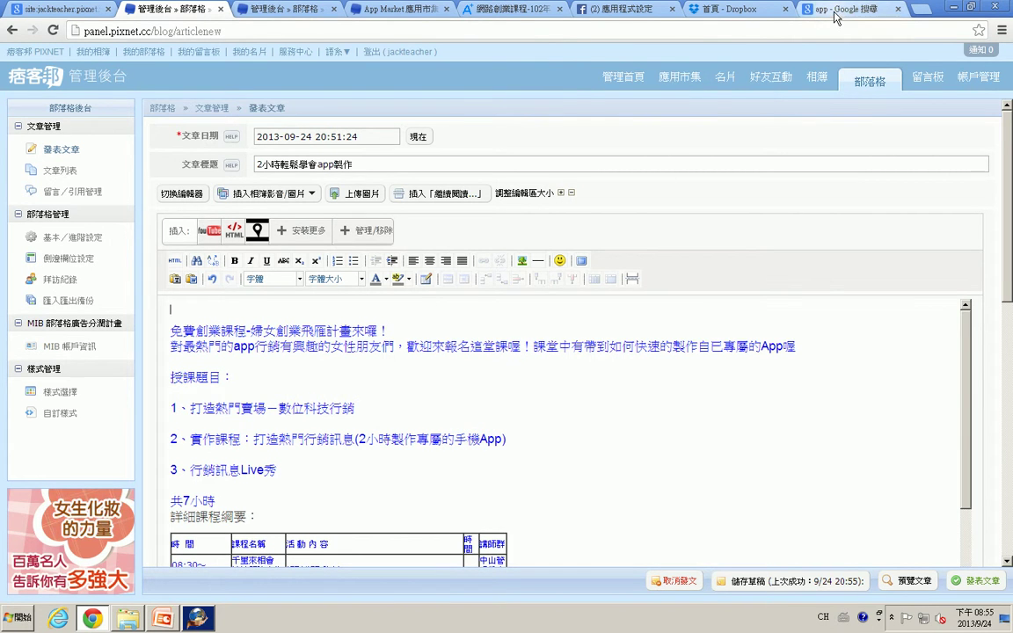
Step: Save the previewed App Store image from Google as app_store1 in the 2013-萬華社大 folder on drive F:
left_click(836, 9)
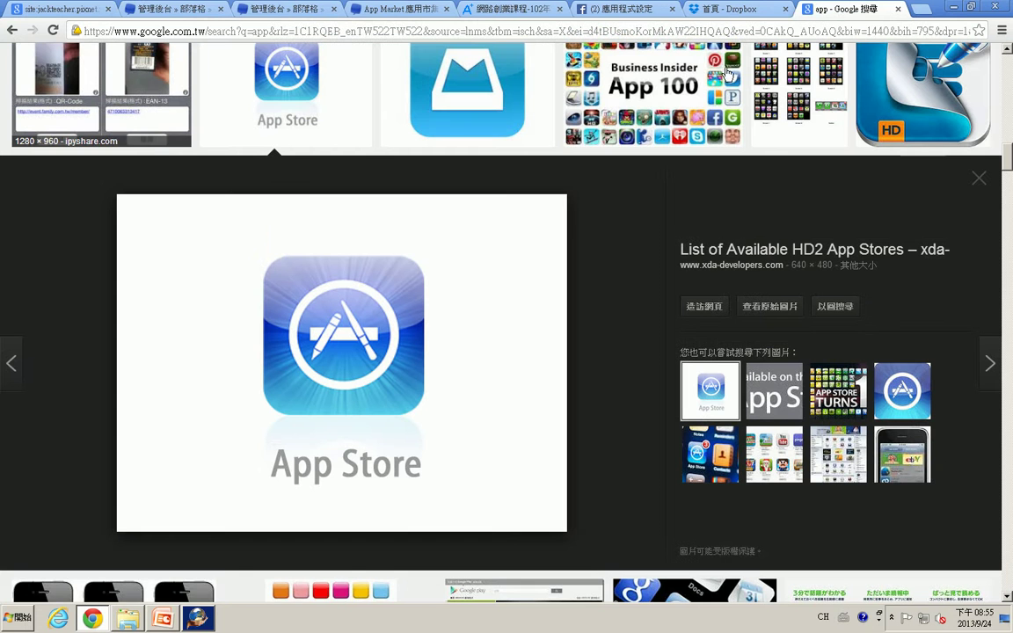
right_click(347, 355)
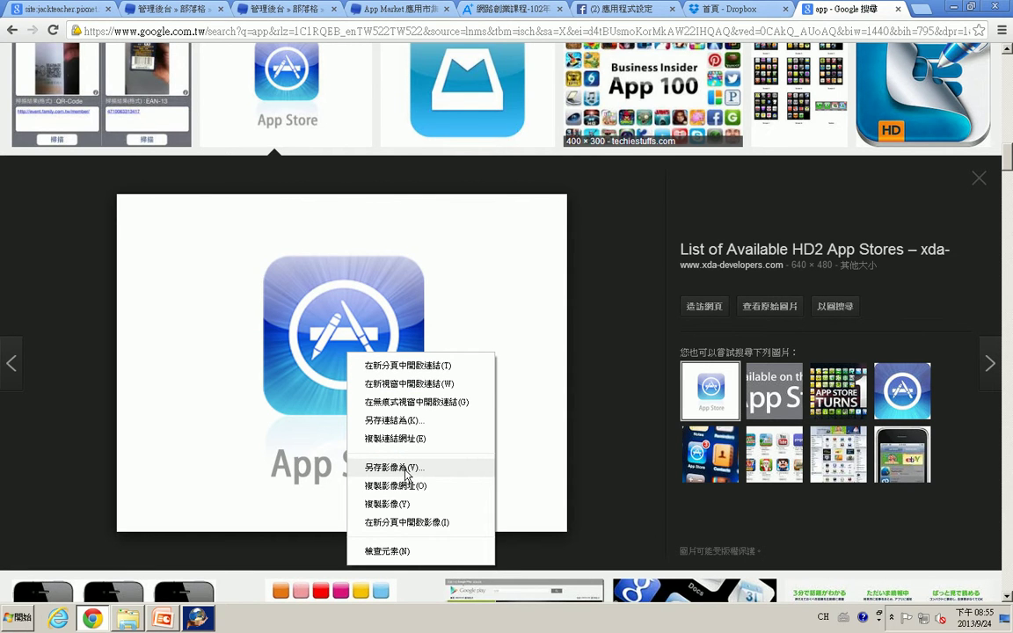
left_click(406, 468)
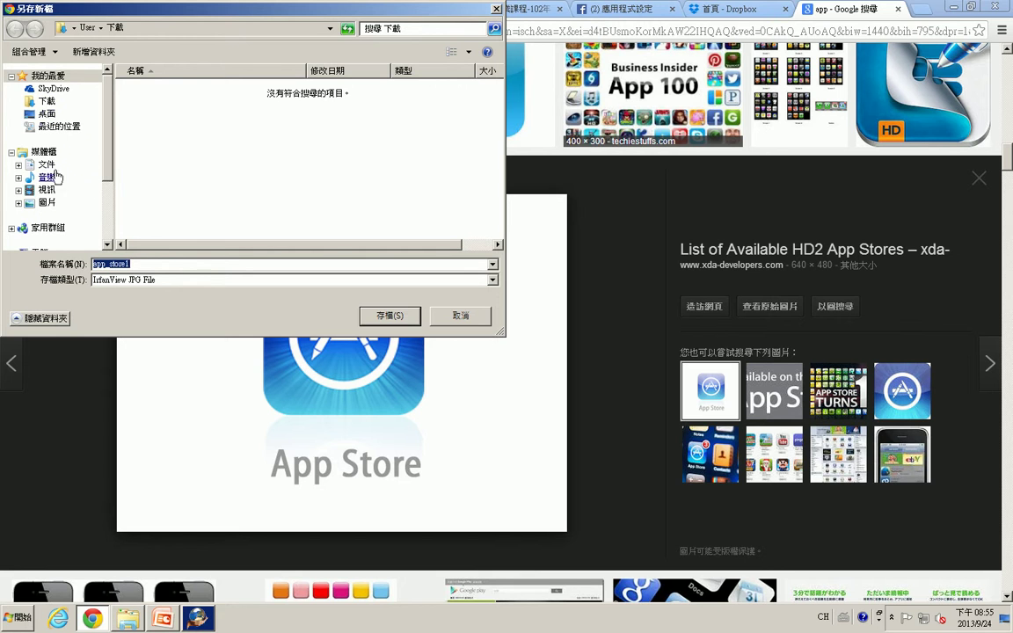
scroll(95, 160, "down", 3)
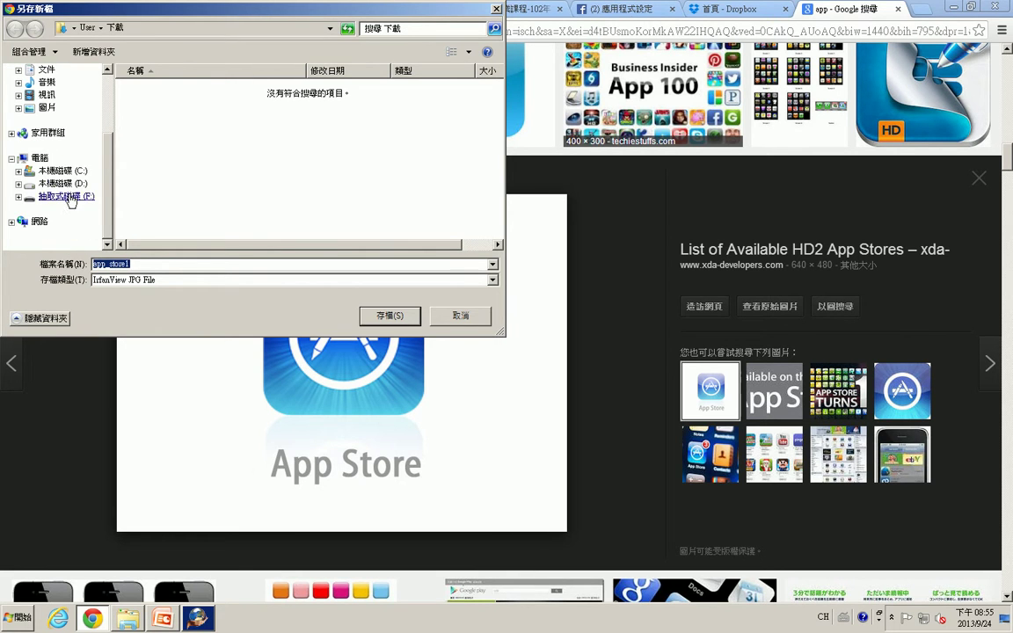
left_click(78, 199)
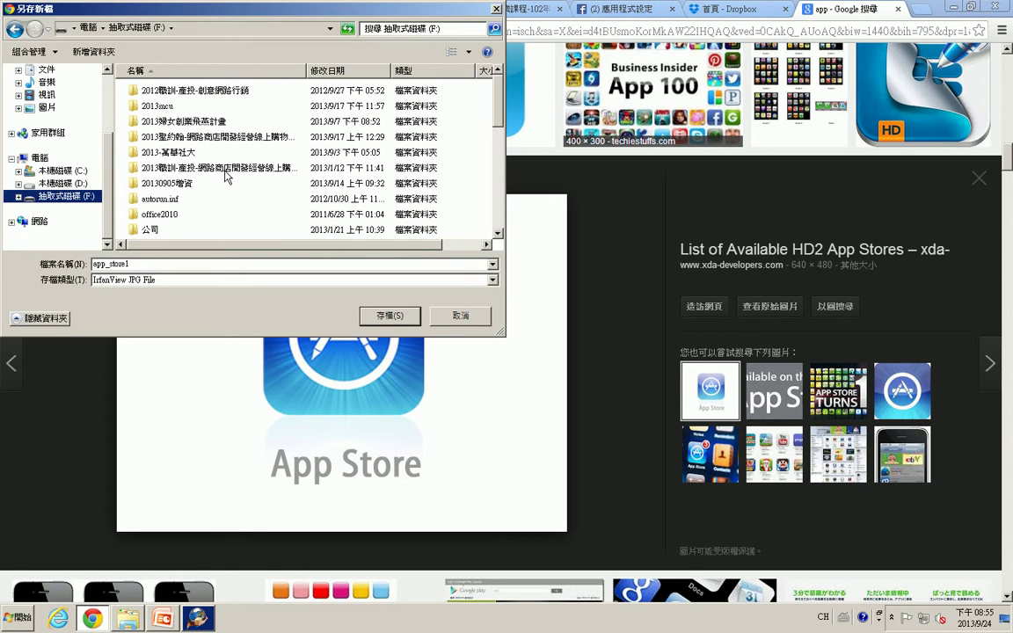
double_click(171, 152)
left_click(388, 318)
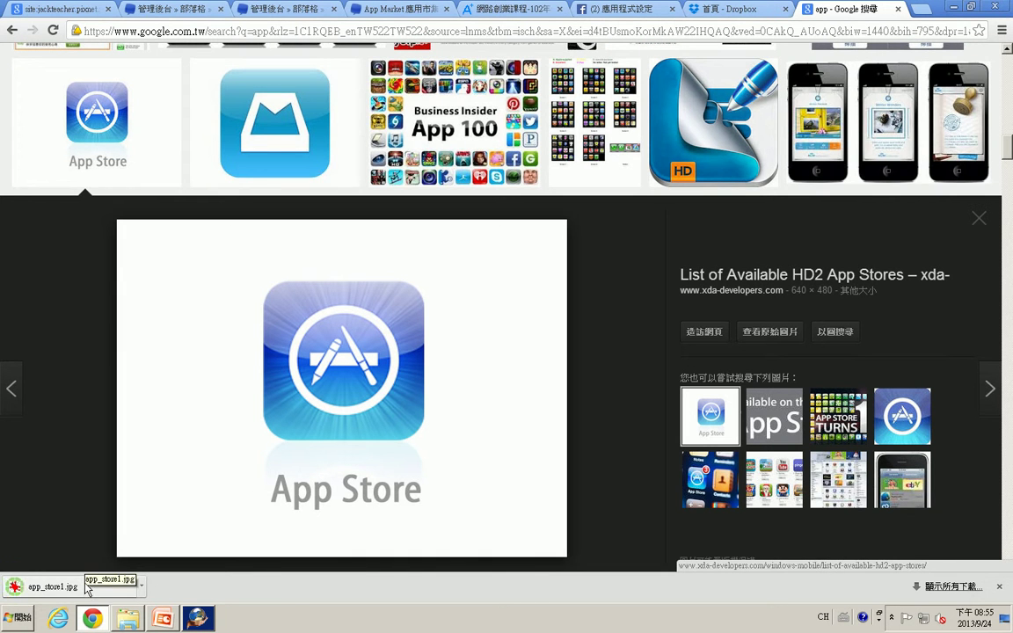
Step: Start an image upload in the PIXNET article and choose app_store1 from the 2013-萬華社大 folder as the file
left_click(282, 9)
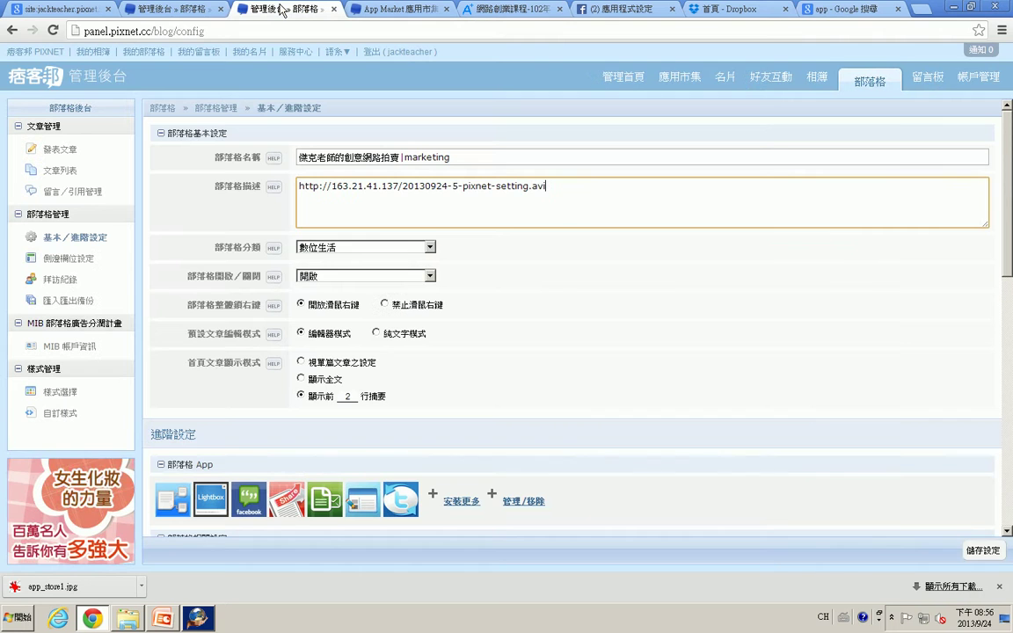
left_click(163, 9)
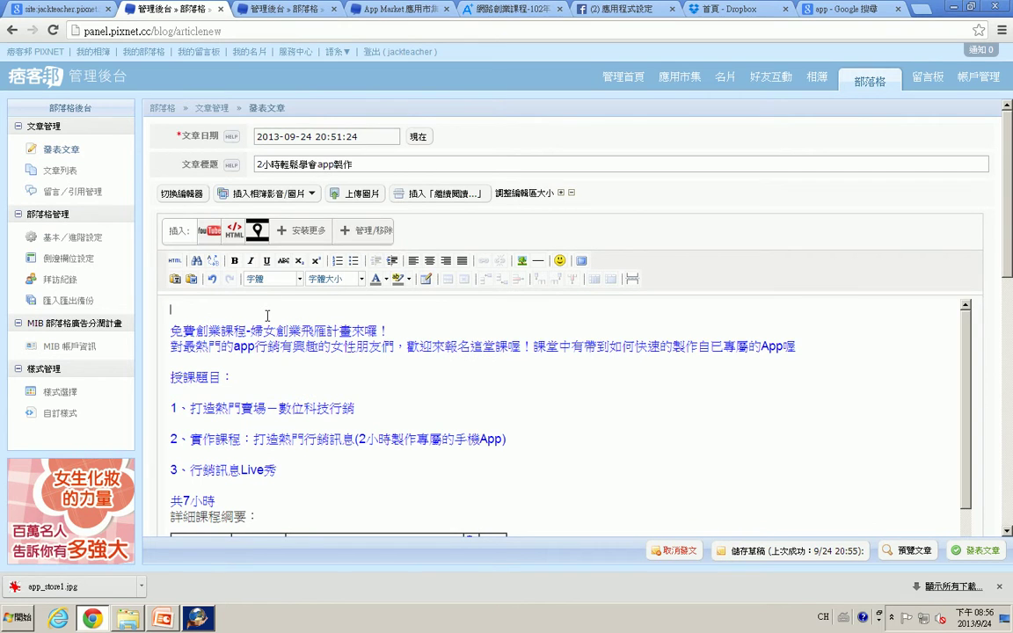
left_click(358, 194)
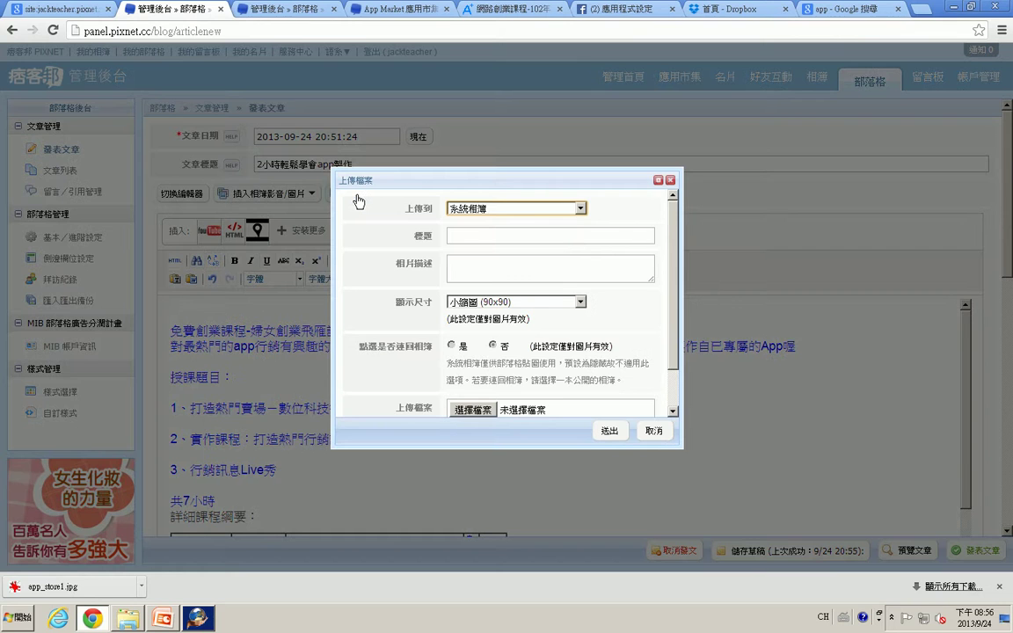
left_click(580, 209)
left_click(577, 193)
left_click(485, 236)
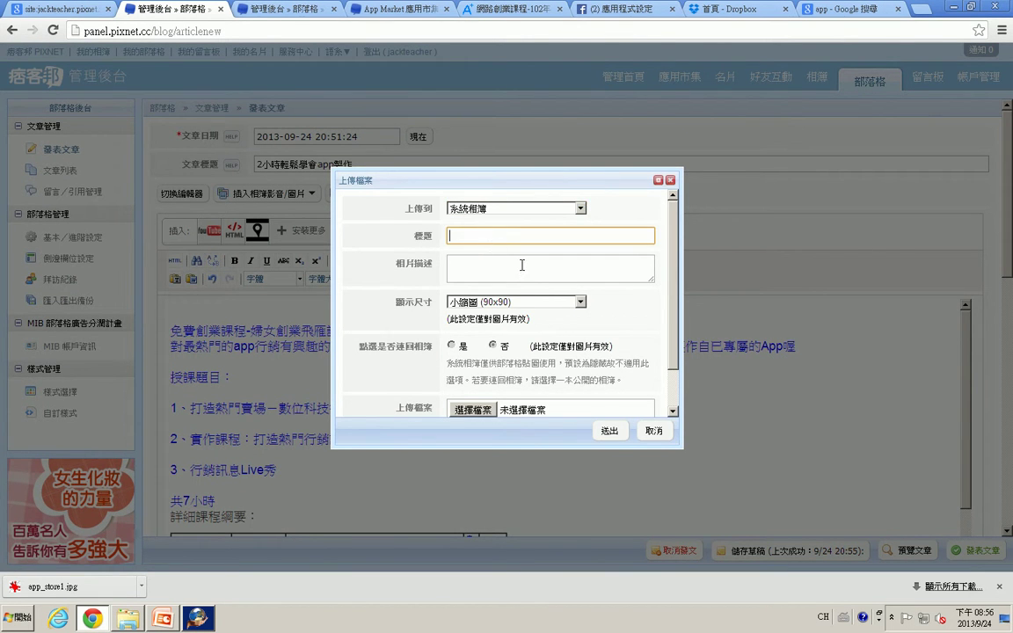
left_click(475, 412)
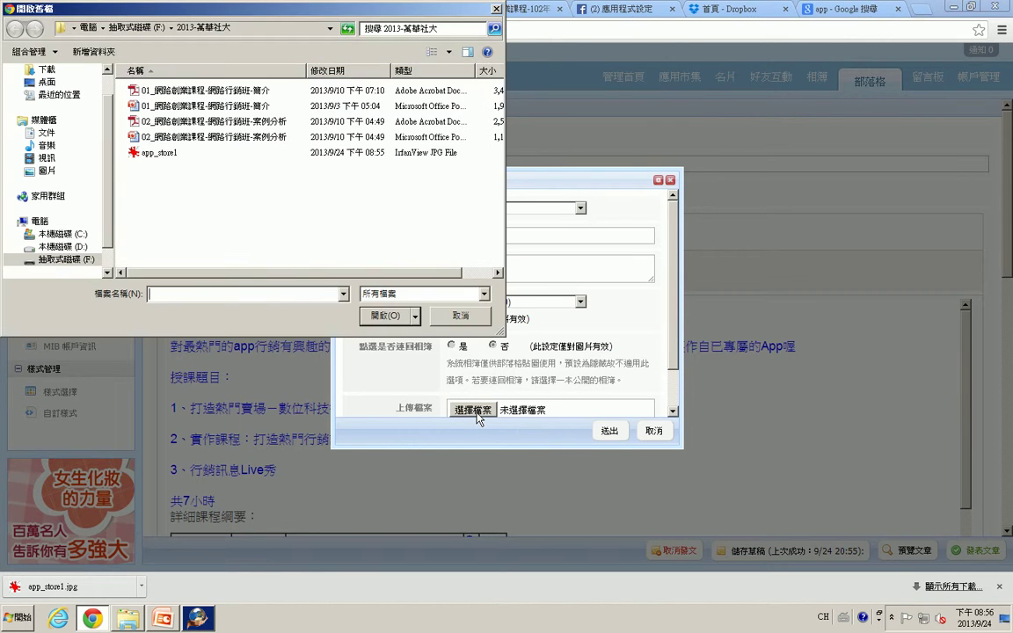
left_click(148, 154)
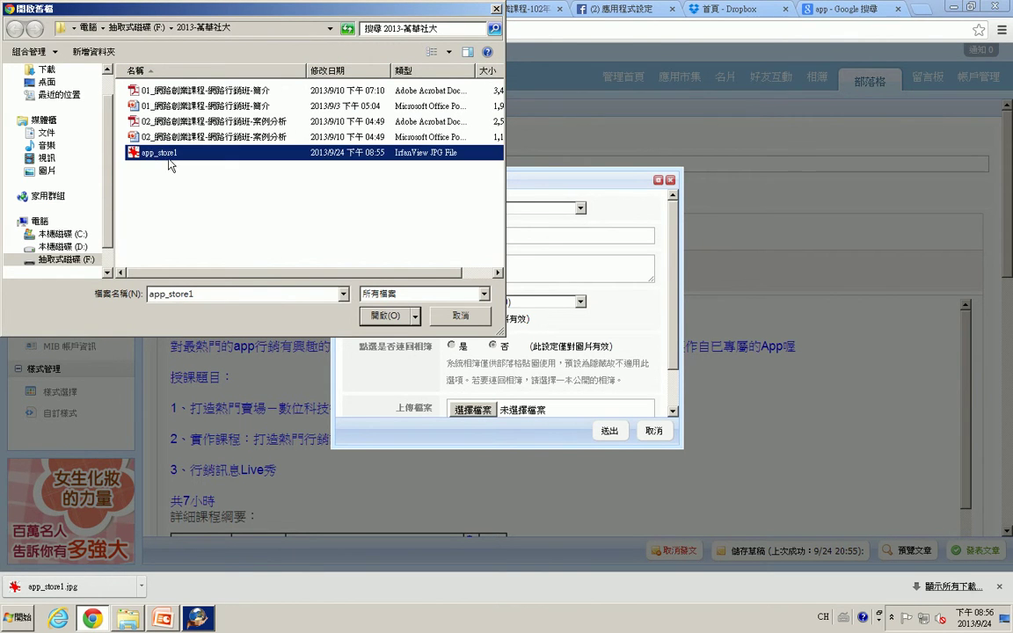
left_click(383, 318)
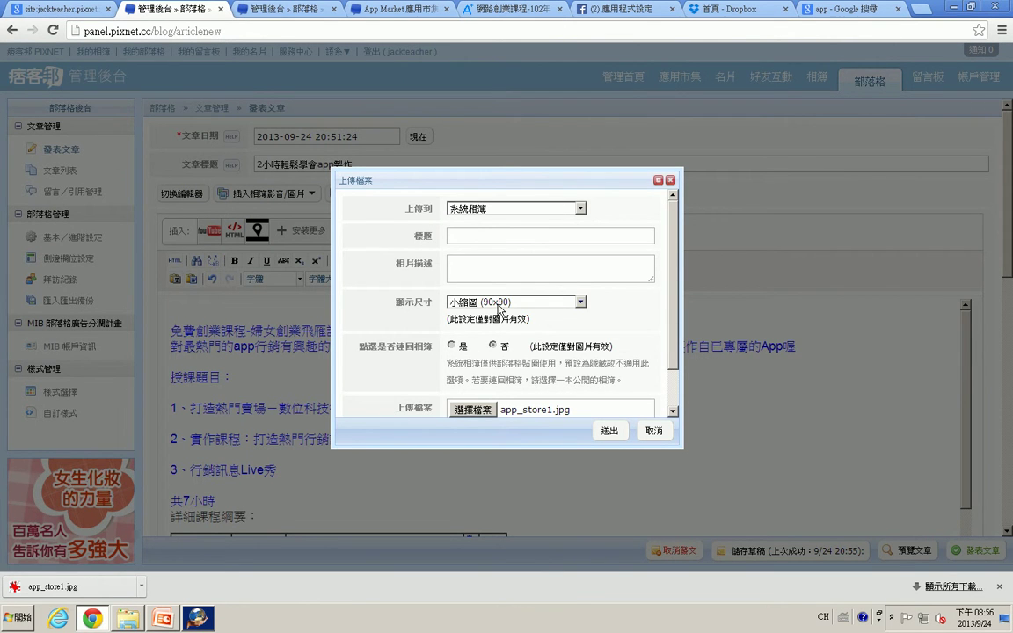
Step: Set the uploaded image's display size to 中 (不超過 600)
left_click(581, 302)
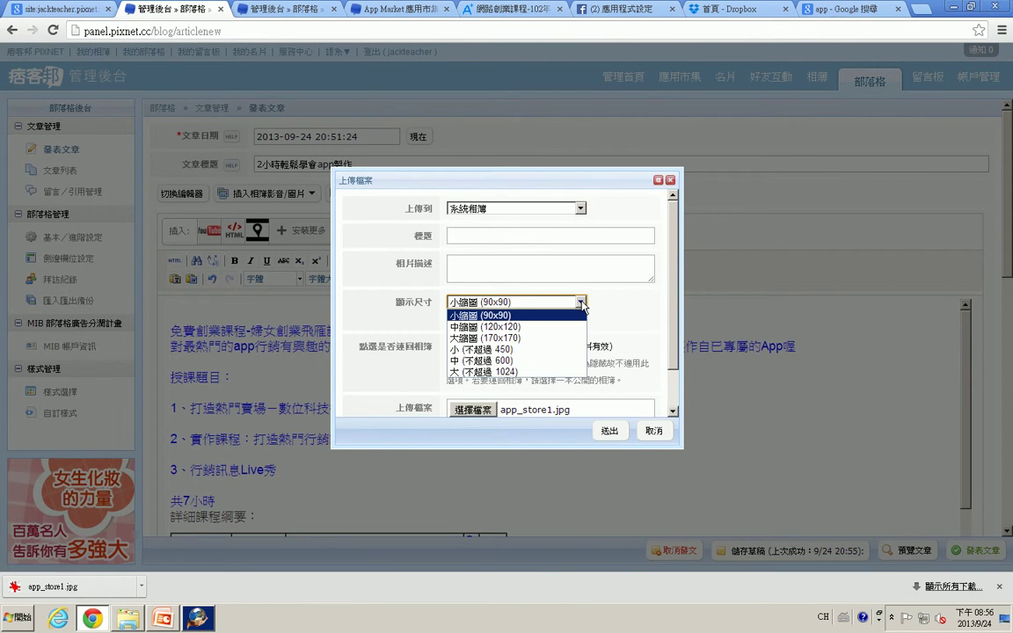
left_click(520, 360)
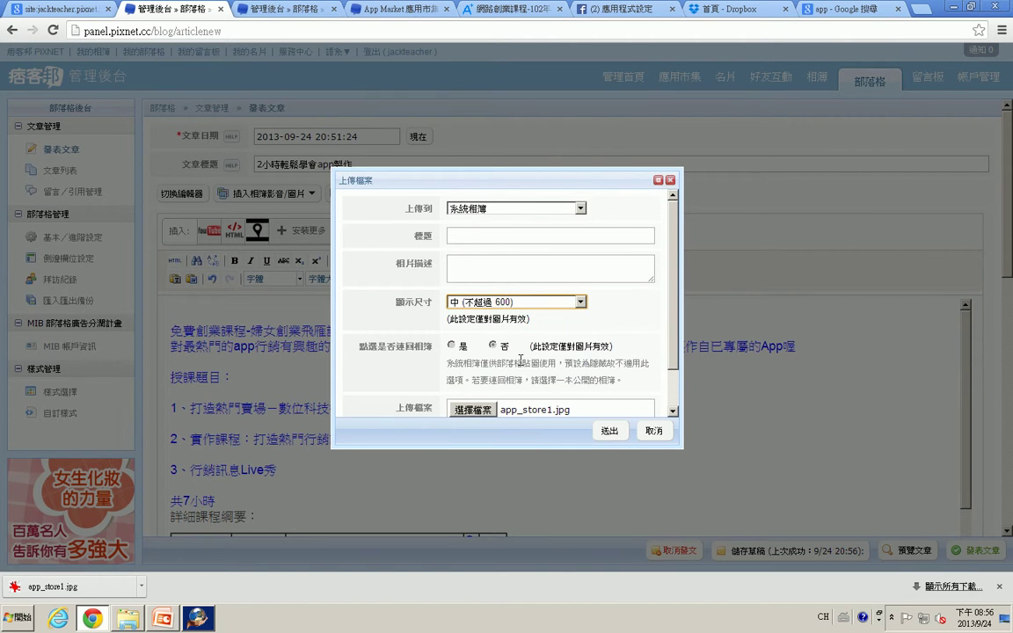
left_click(582, 304)
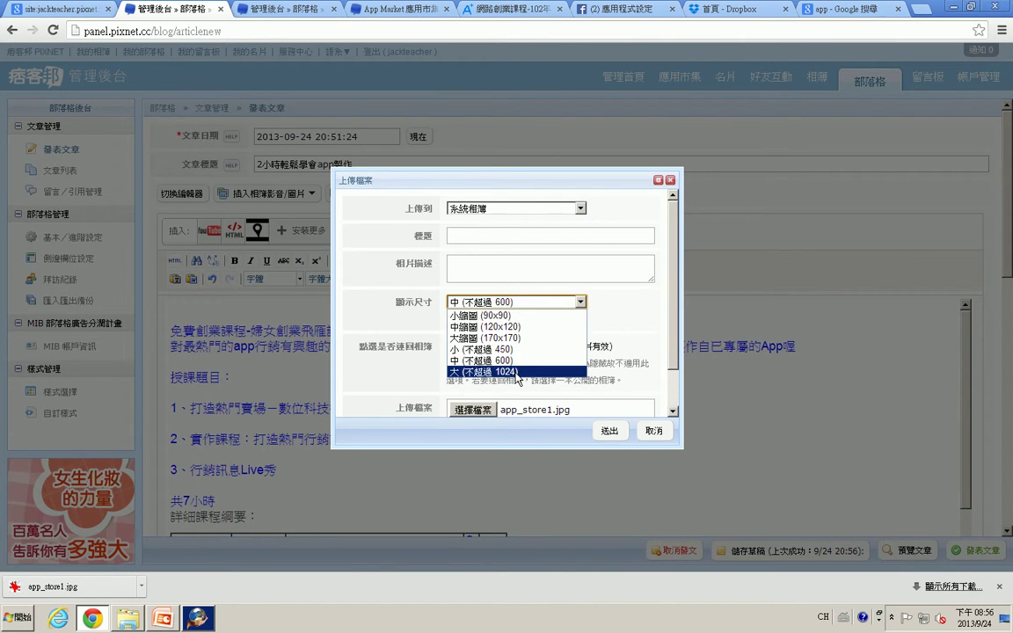
left_click(527, 360)
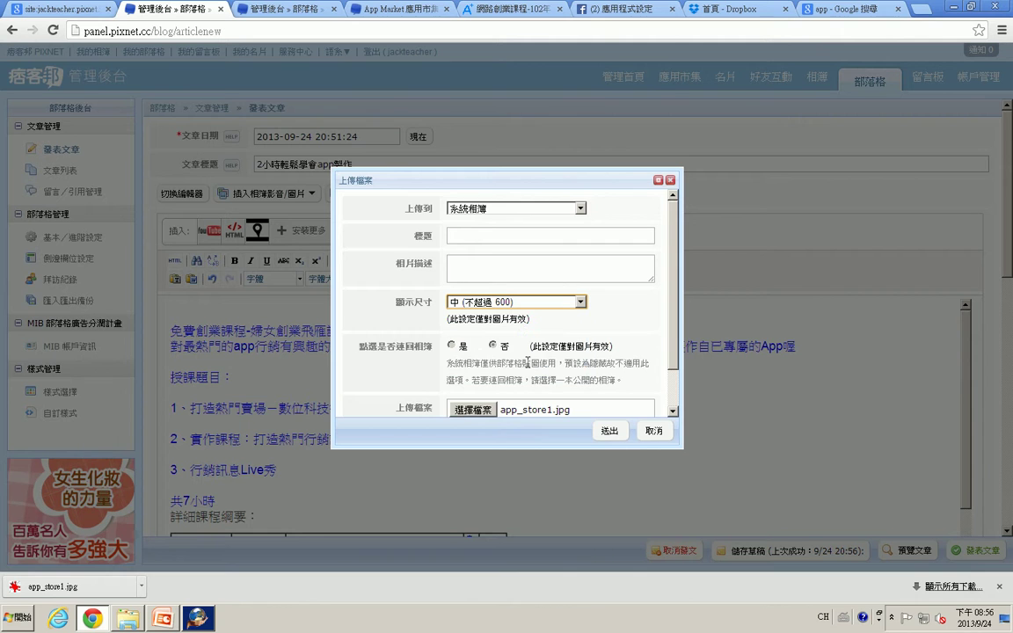
Step: Enter app製作 as the image's title and photo description, and submit the upload to insert it into the article
left_click(467, 238)
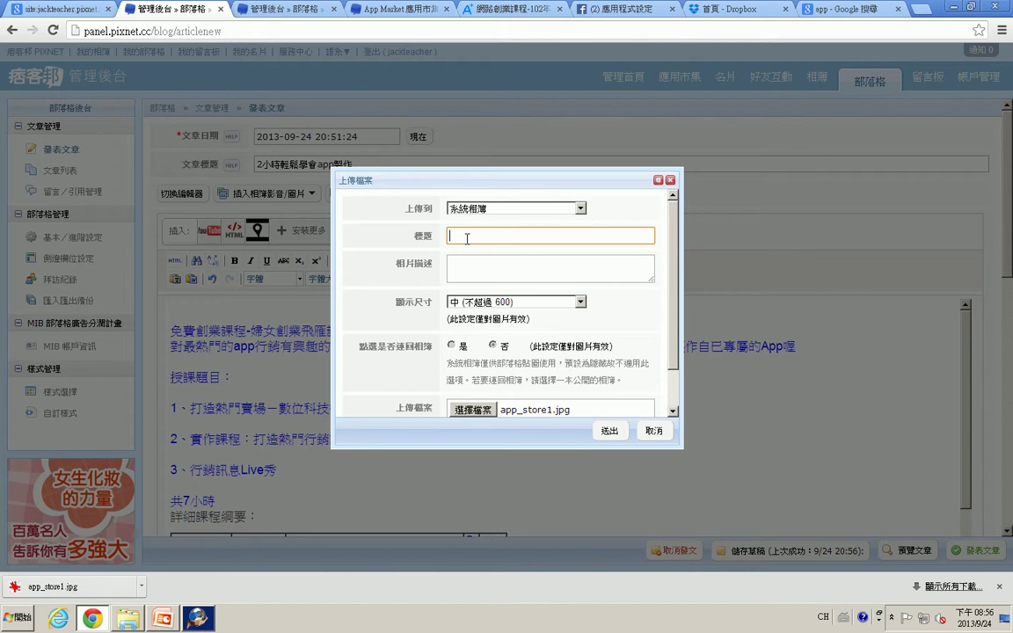
key("super")
left_click(467, 238)
type("app製作")
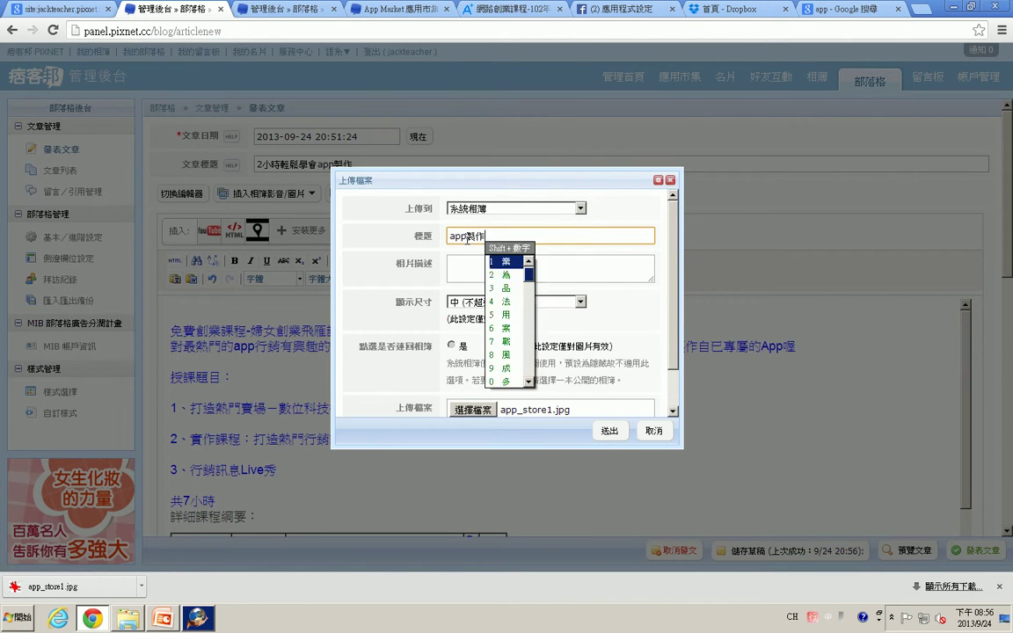
key("Escape")
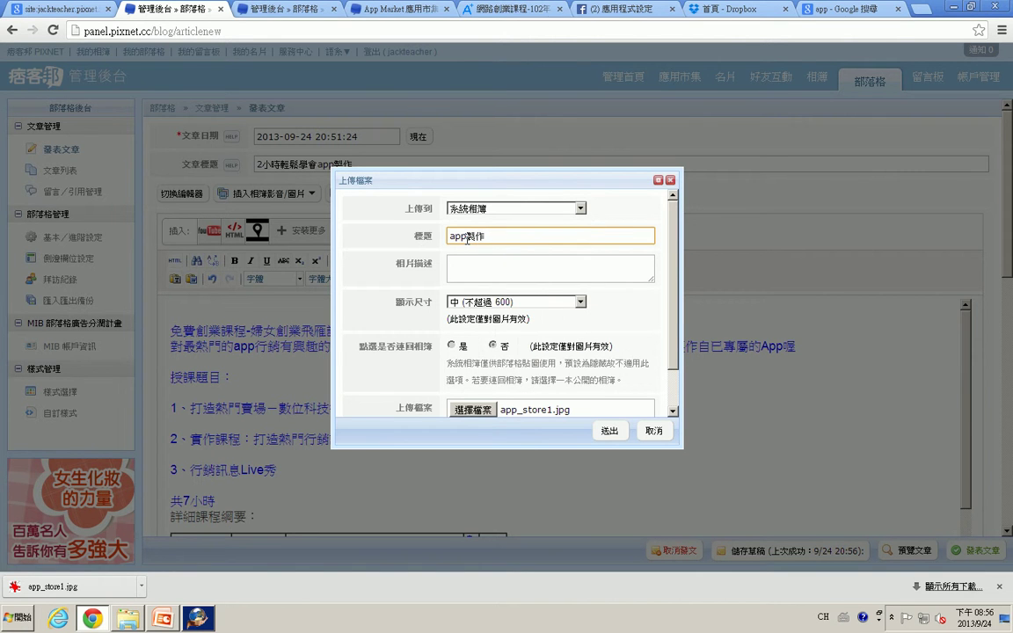
key("ctrl+a")
key("ctrl+c")
left_click(497, 268)
key("ctrl+v")
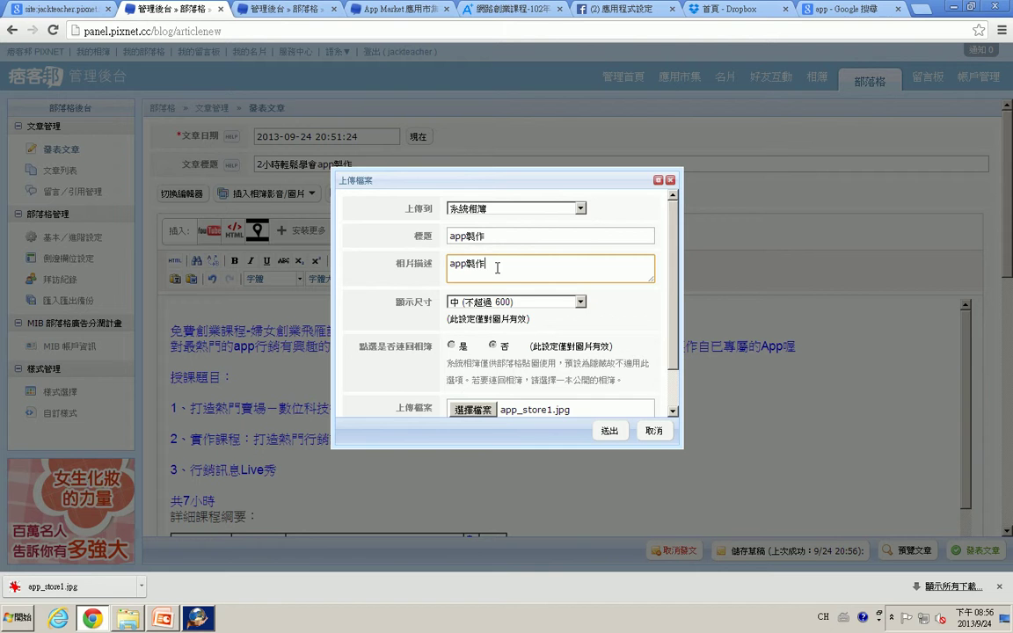
scroll(605, 296, "down", 2)
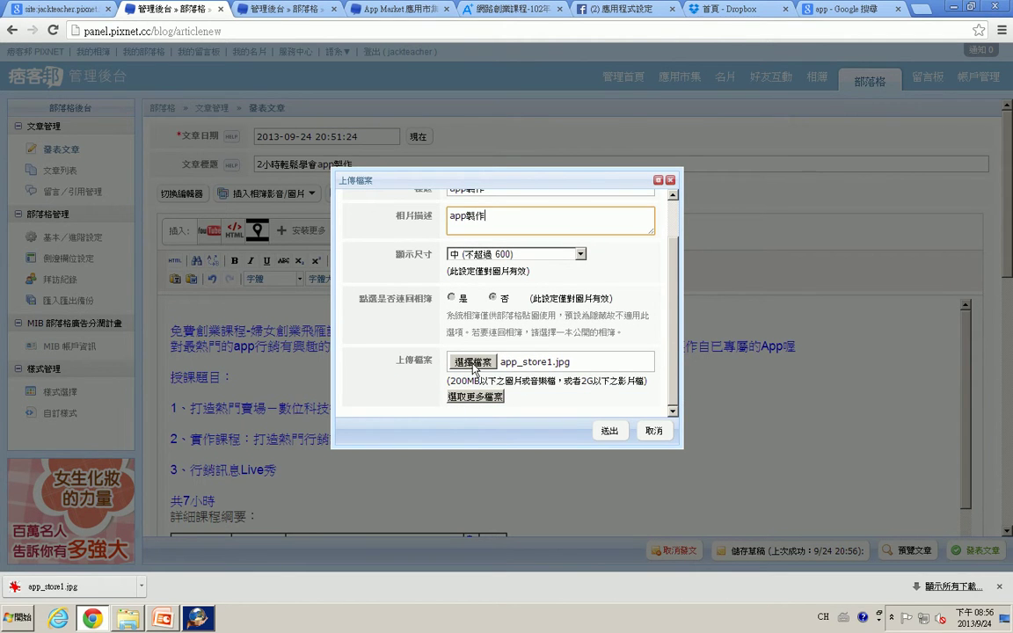
left_click(609, 431)
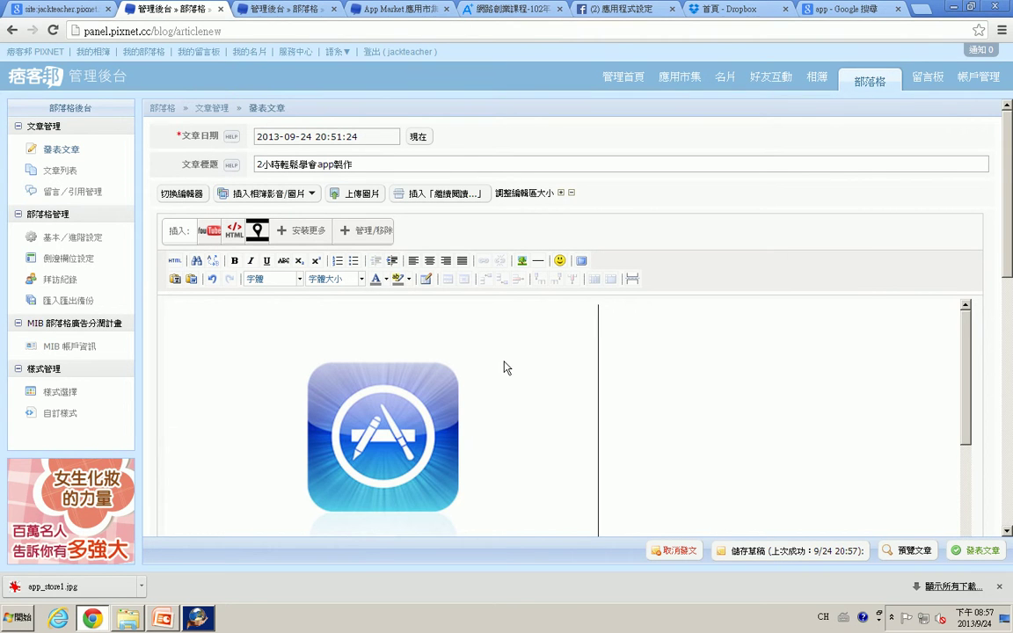
Step: Insert 製作及 after "app" in the second line of the article's course text, so it reads app製作及行銷
scroll(518, 369, "down", 3)
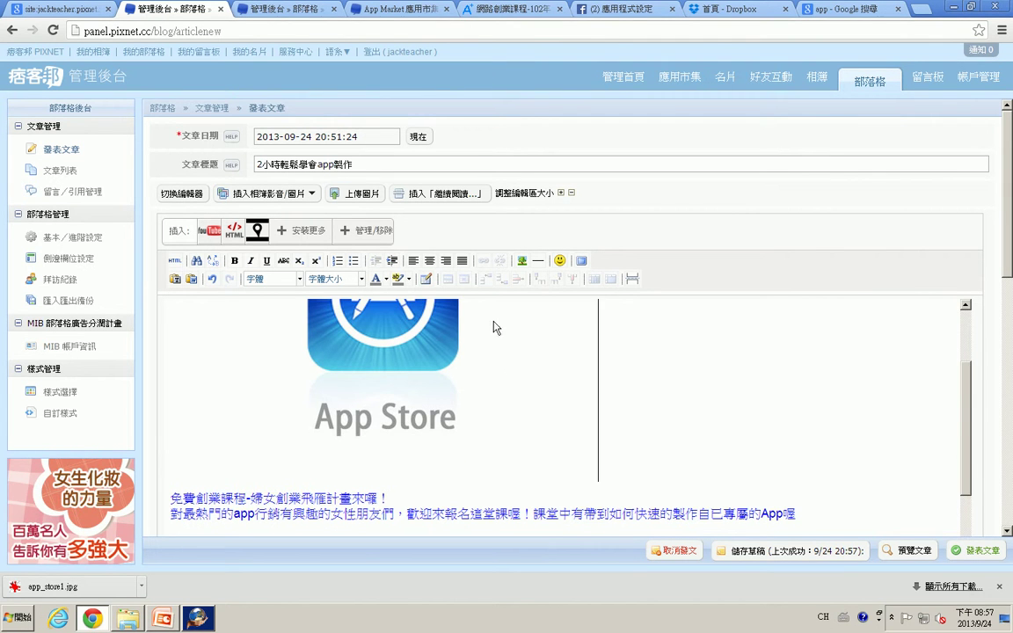
scroll(498, 373, "down", 3)
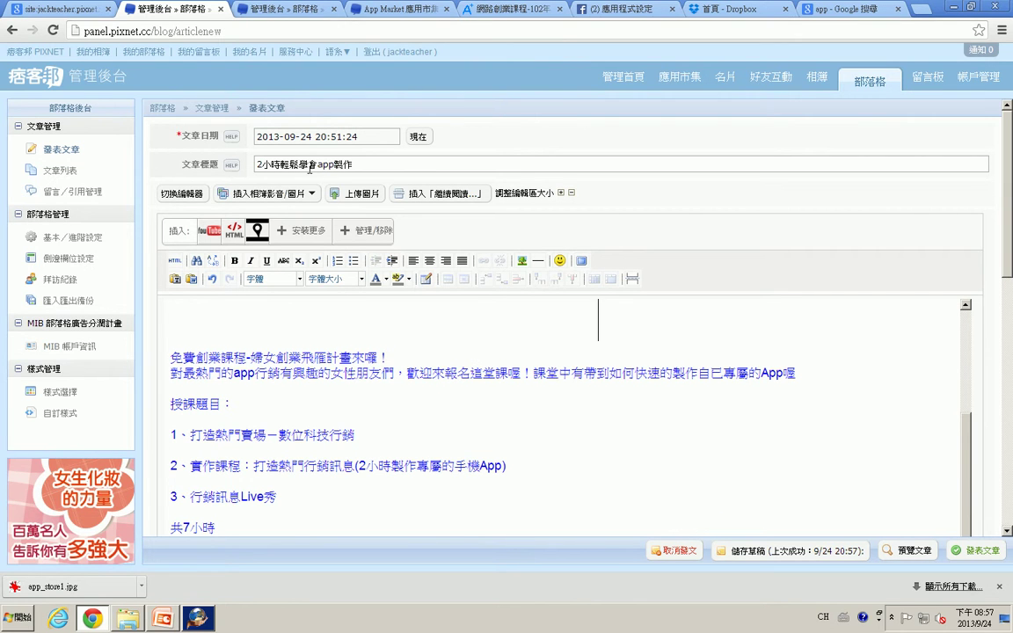
left_click_drag(317, 164, 352, 164)
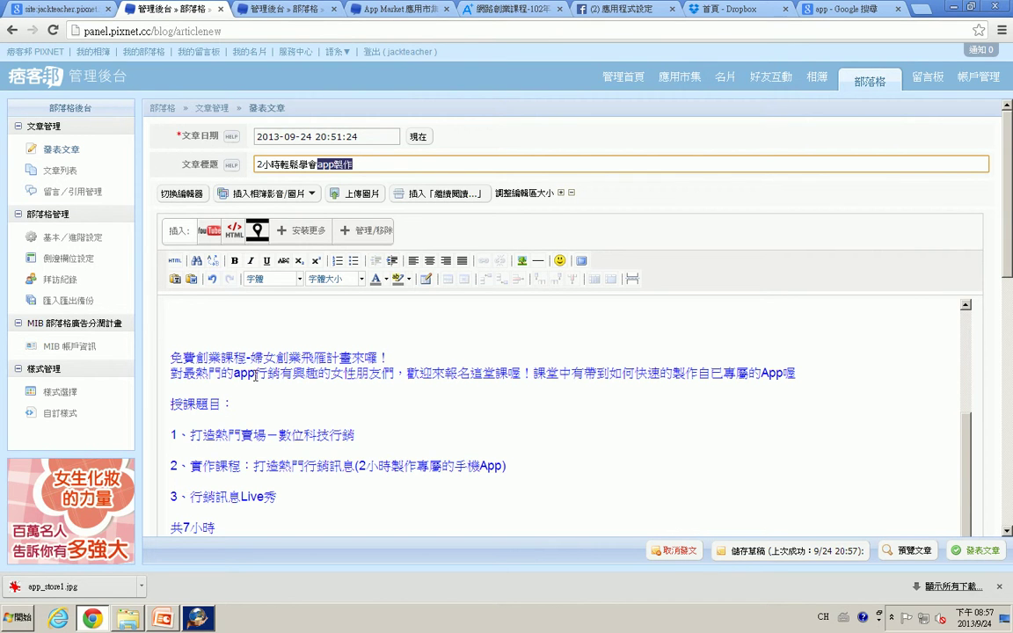
left_click(255, 374)
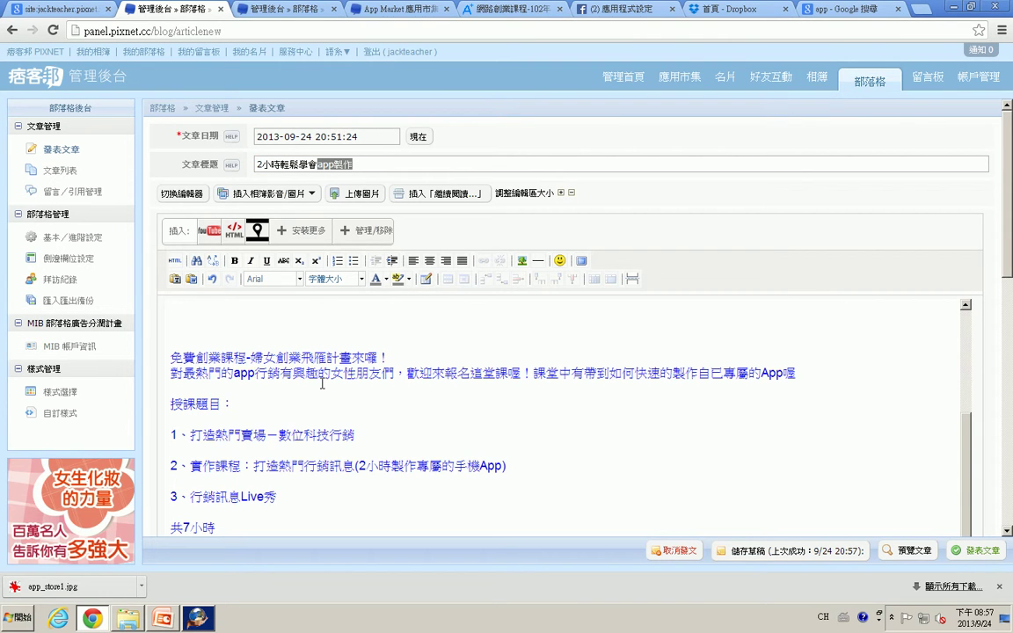
scroll(322, 384, "down", 3)
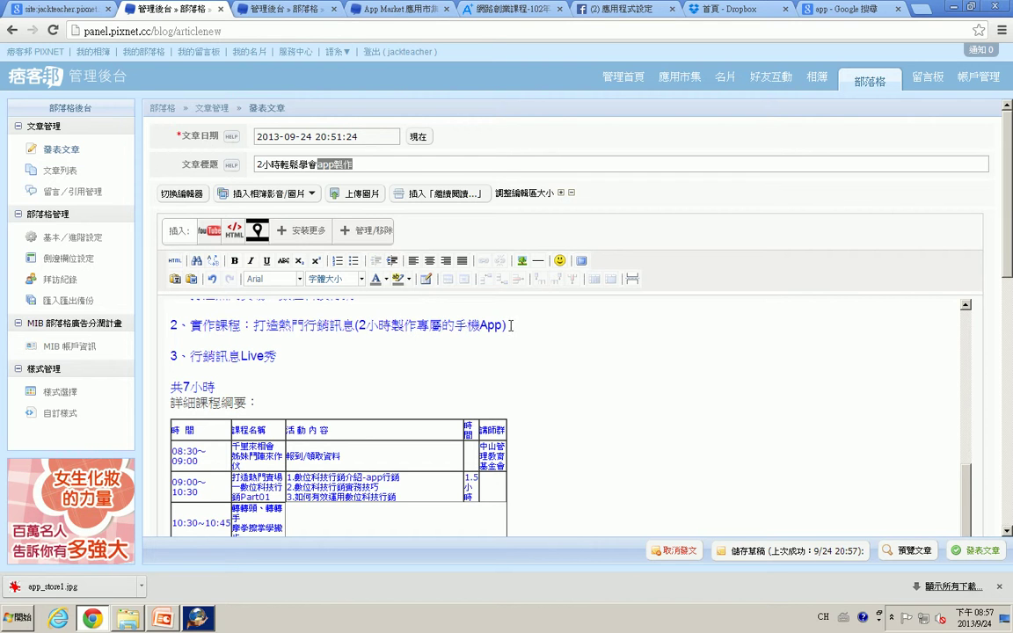
scroll(299, 384, "up", 3)
scroll(296, 385, "down", 2)
left_click(260, 376)
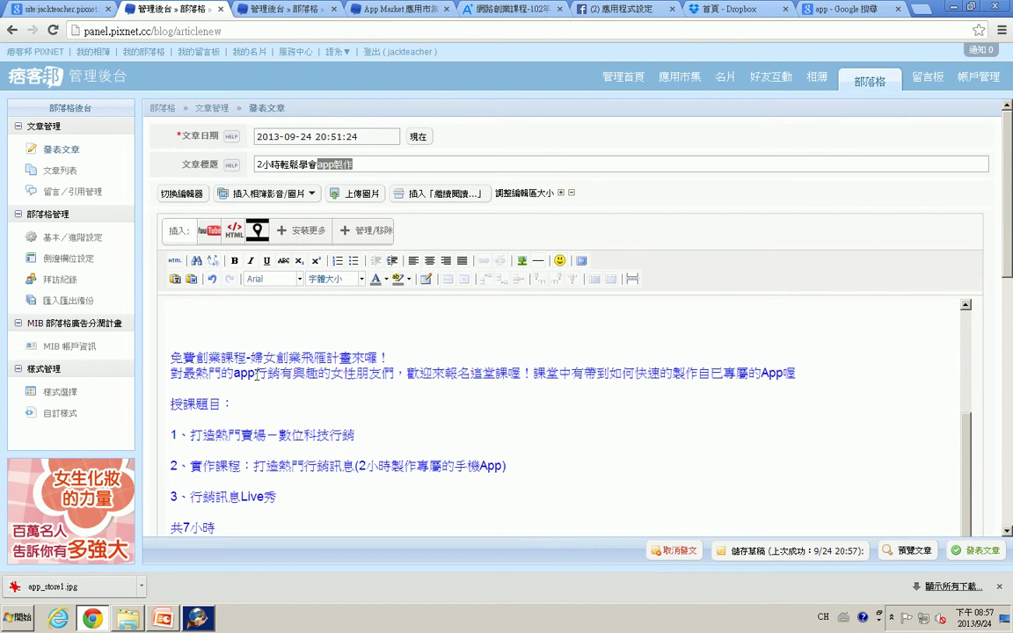
type("製作")
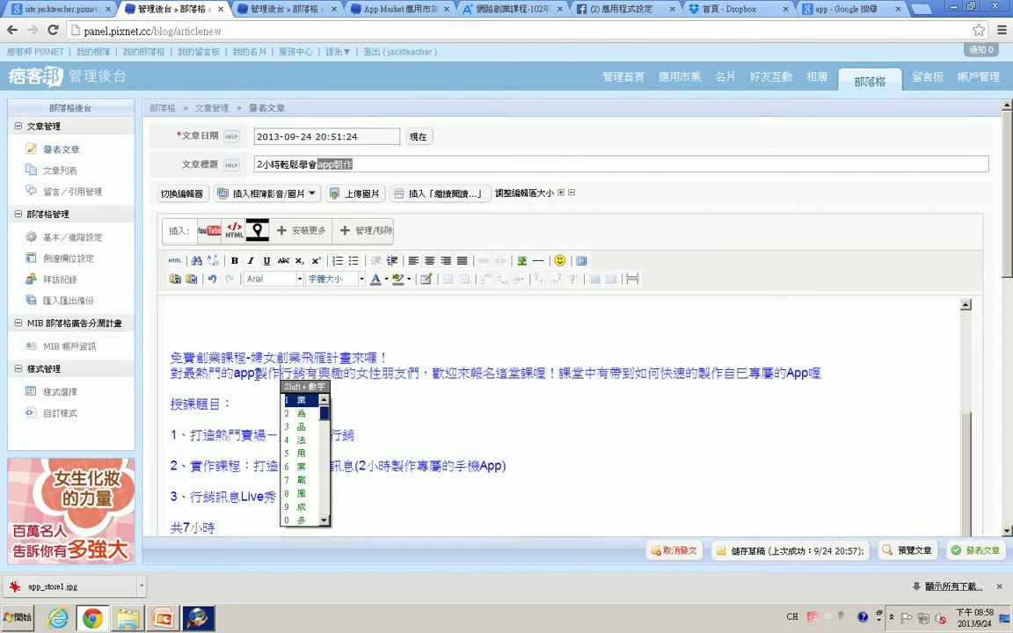
type("及")
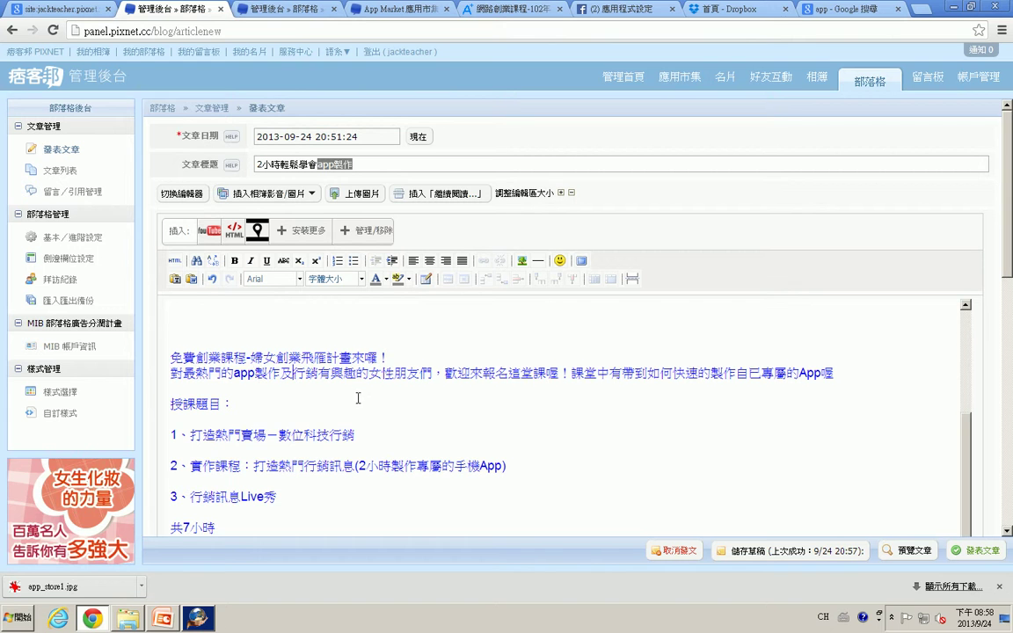
Step: Copy app製作 from the article title and add it as the article's tag
scroll(321, 378, "down", 5)
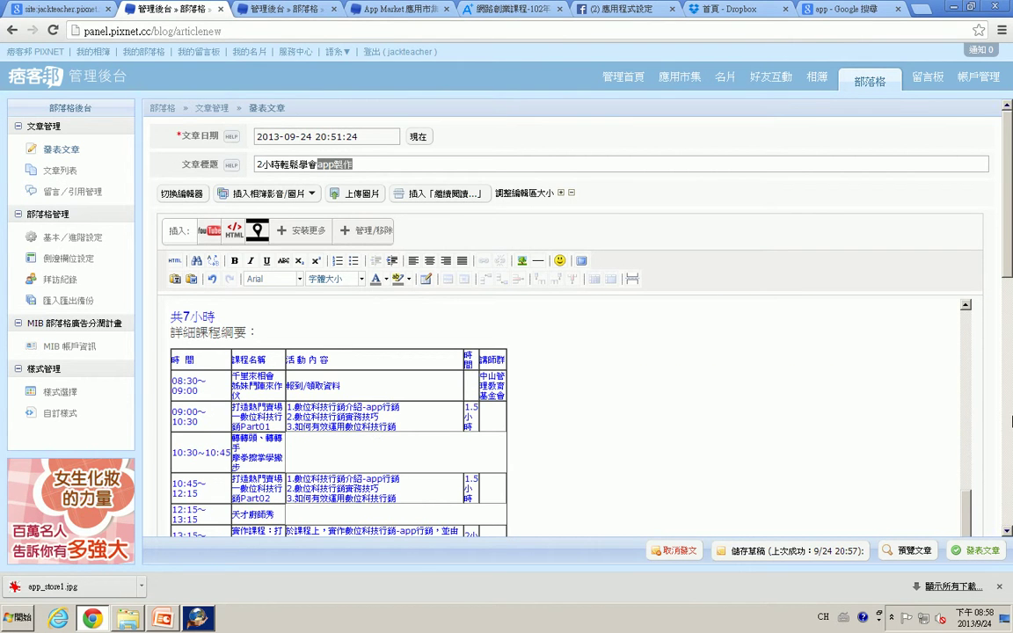
scroll(1010, 292, "down", 1)
left_click_drag(1010, 292, 1004, 383)
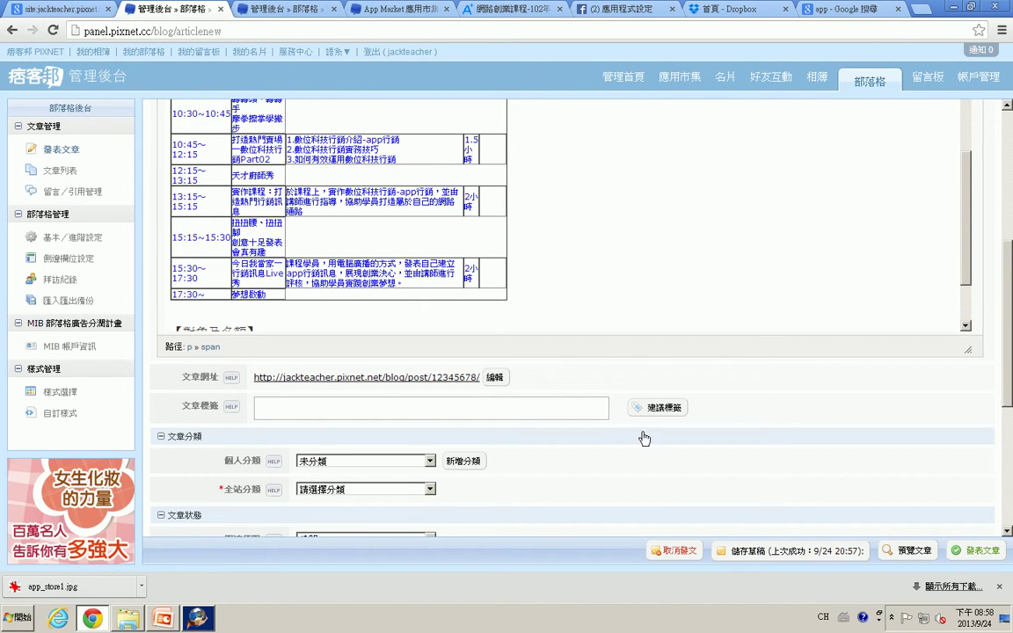
left_click(343, 408)
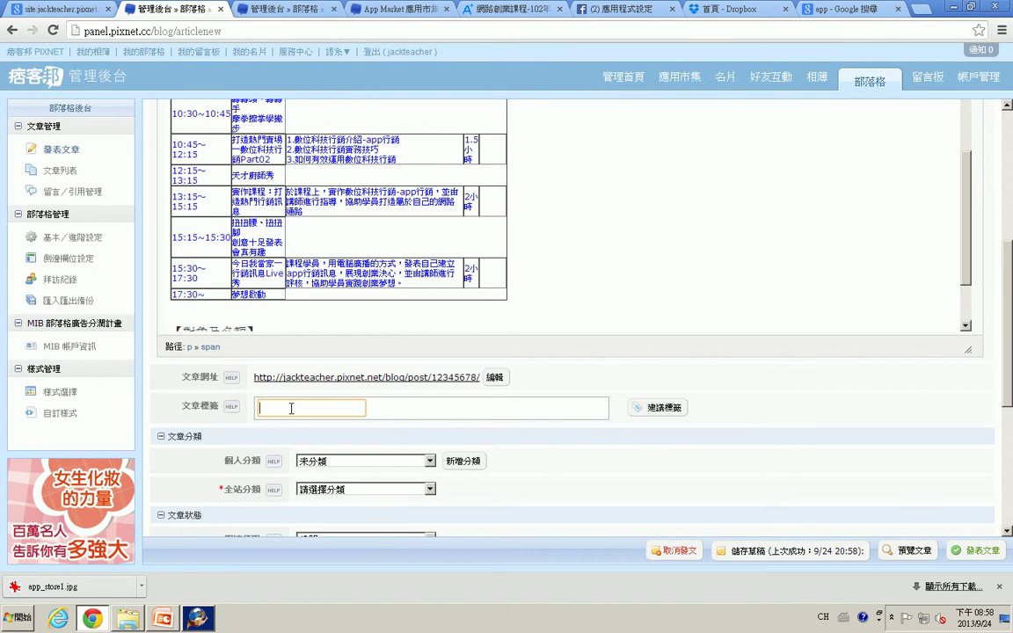
scroll(302, 409, "up", 5)
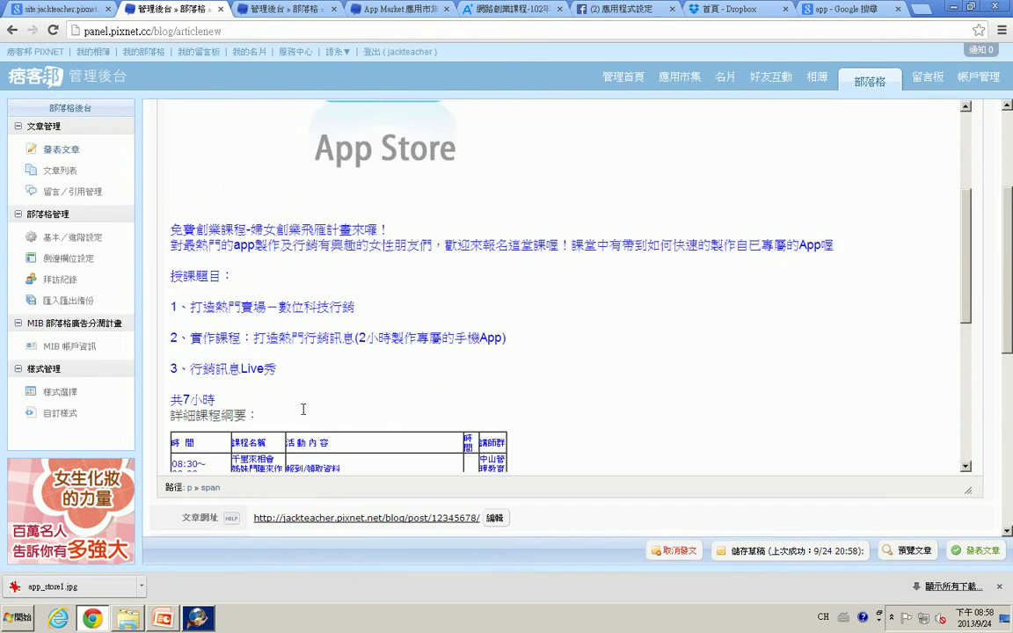
scroll(299, 397, "up", 3)
scroll(301, 385, "up", 3)
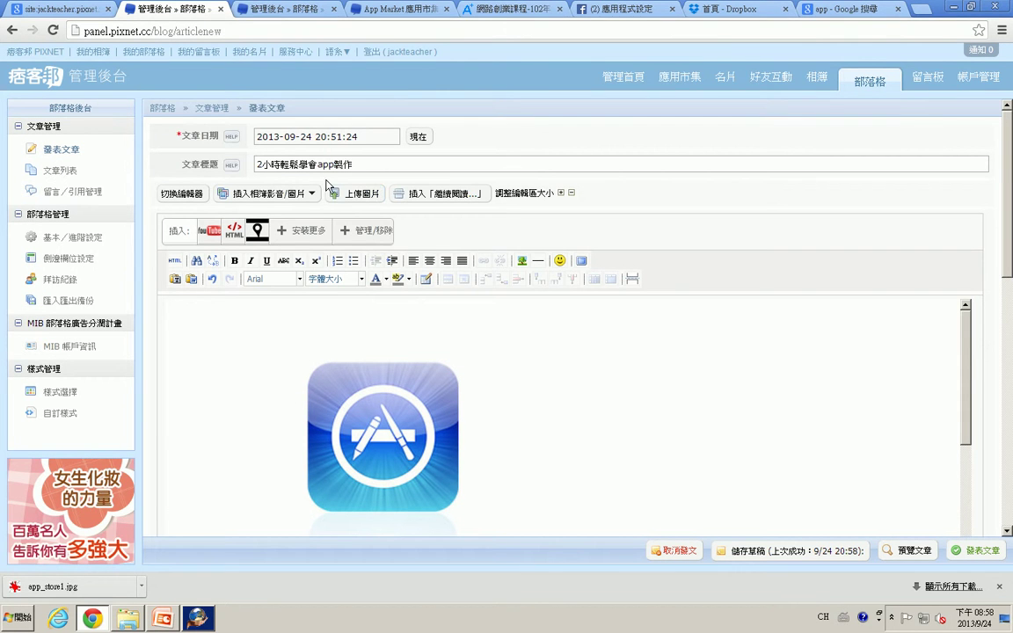
left_click_drag(318, 164, 395, 164)
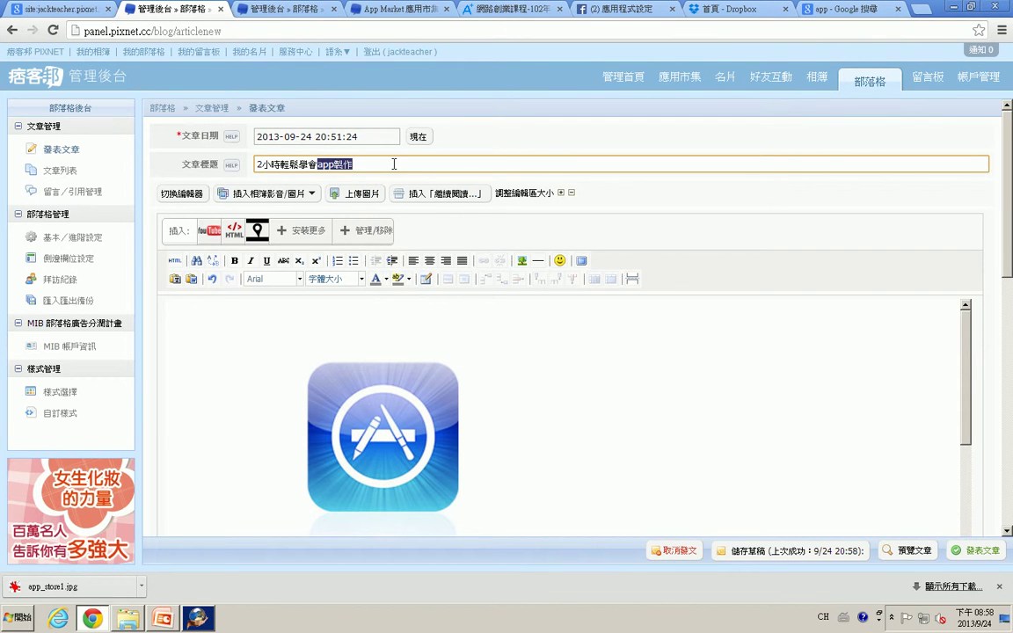
scroll(398, 323, "down", 3)
scroll(399, 323, "down", 10)
scroll(283, 380, "down", 4)
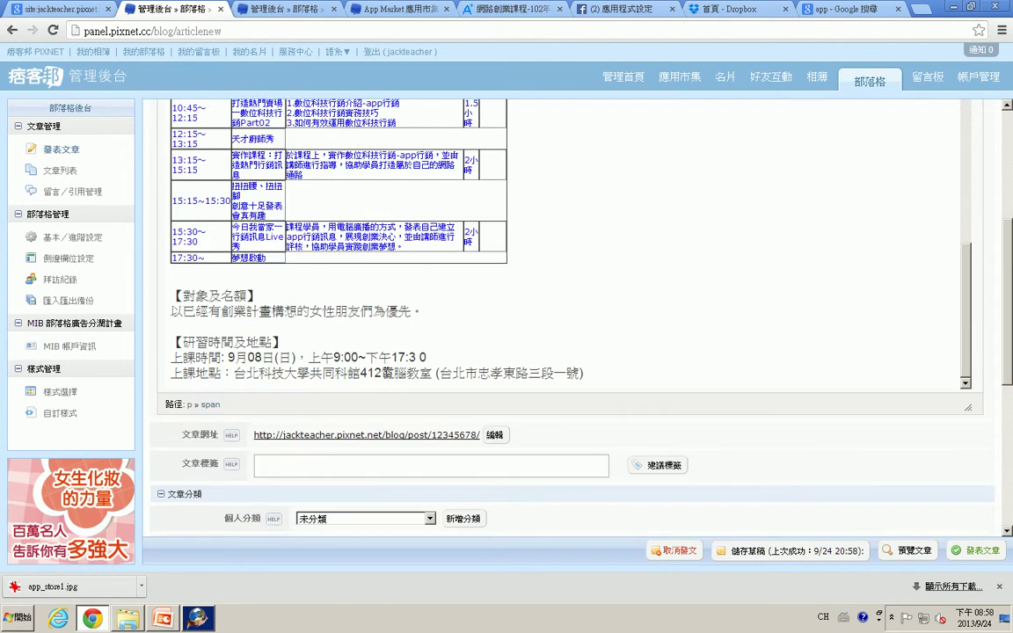
left_click(274, 325)
type("app製作")
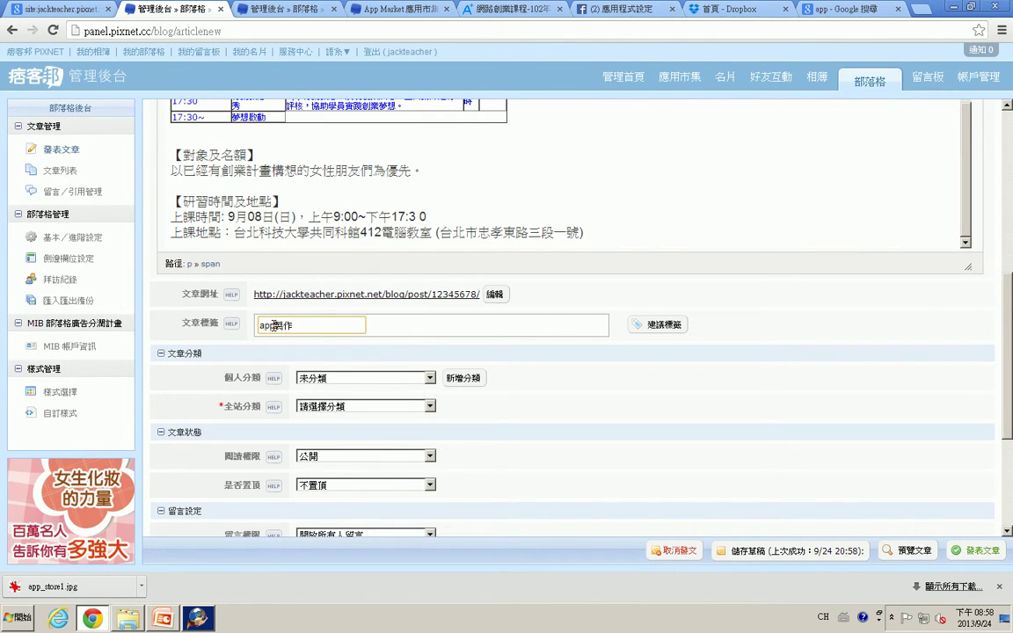
left_click(431, 380)
left_click(419, 378)
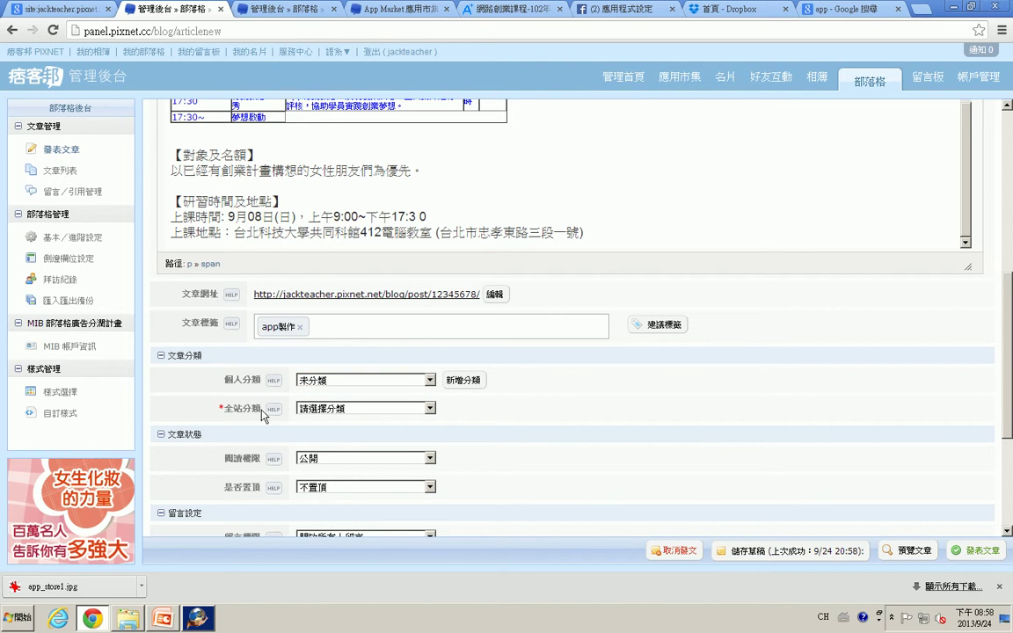
Step: Set the article's required site-wide category (全站分類) to 數位生活
left_click_drag(224, 406, 263, 409)
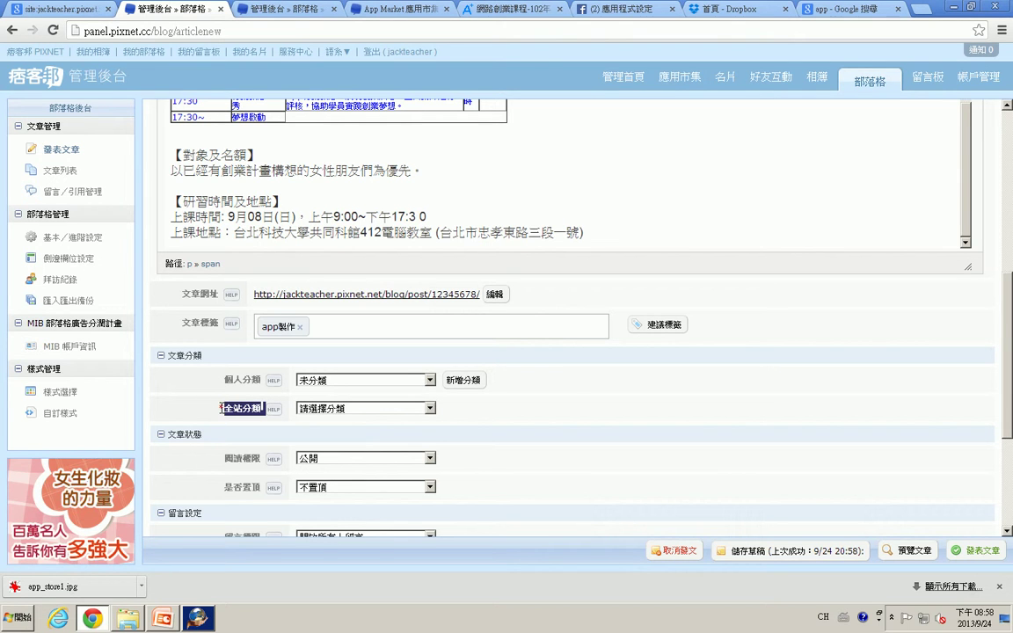
left_click(430, 409)
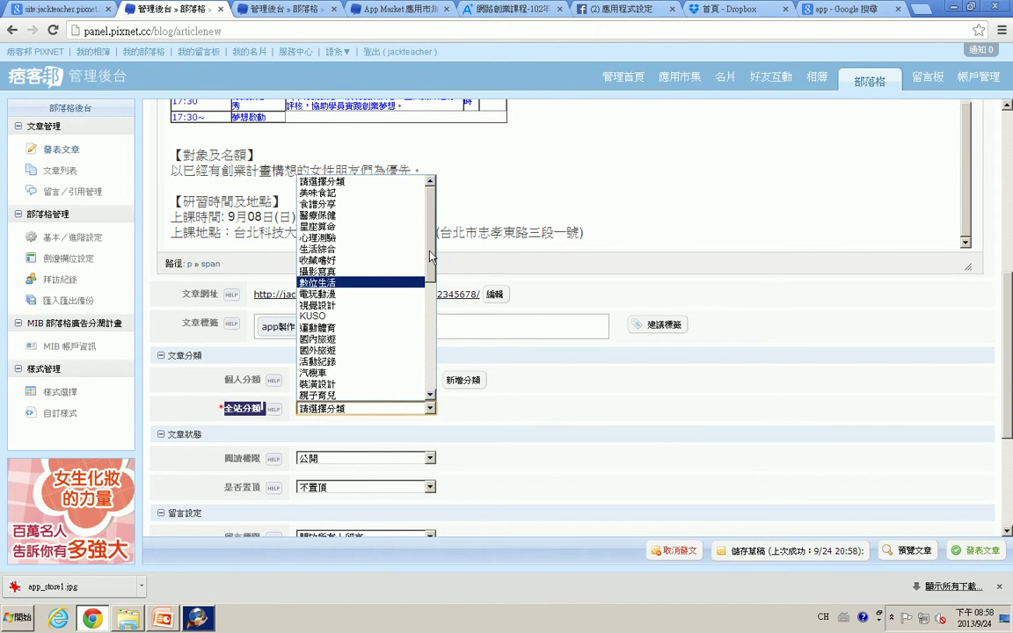
left_click(365, 283)
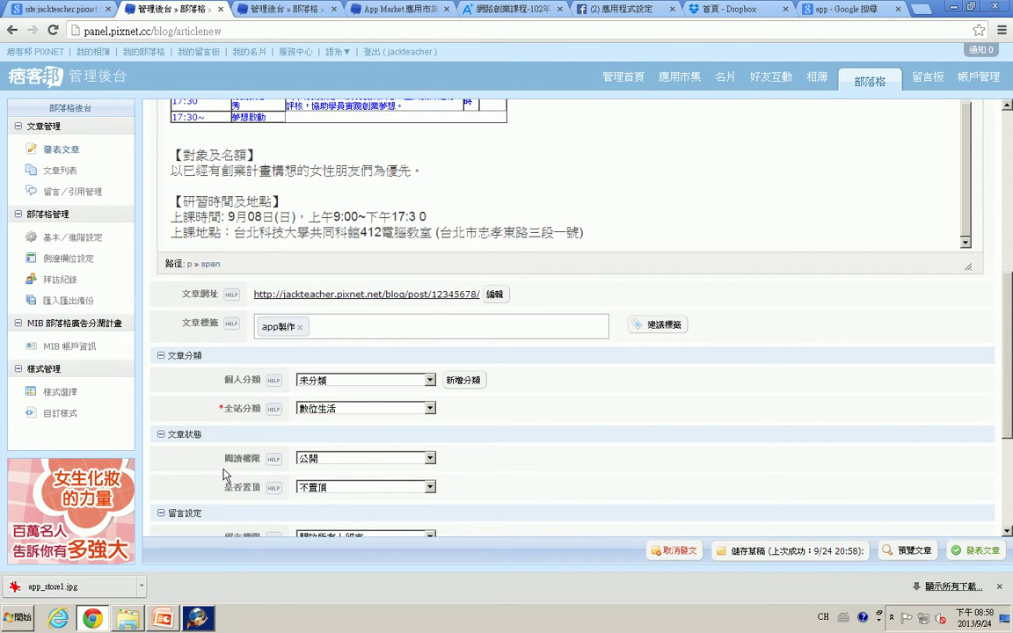
Step: Look over the article's status, comment and sync settings, and save the article as a draft
scroll(220, 472, "down", 1)
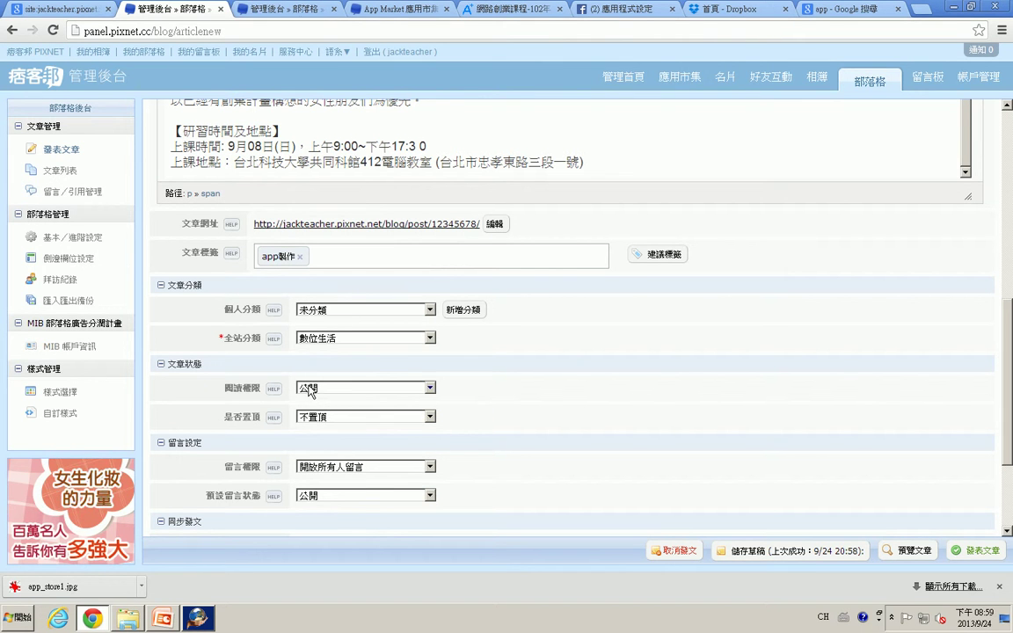
scroll(329, 422, "down", 2)
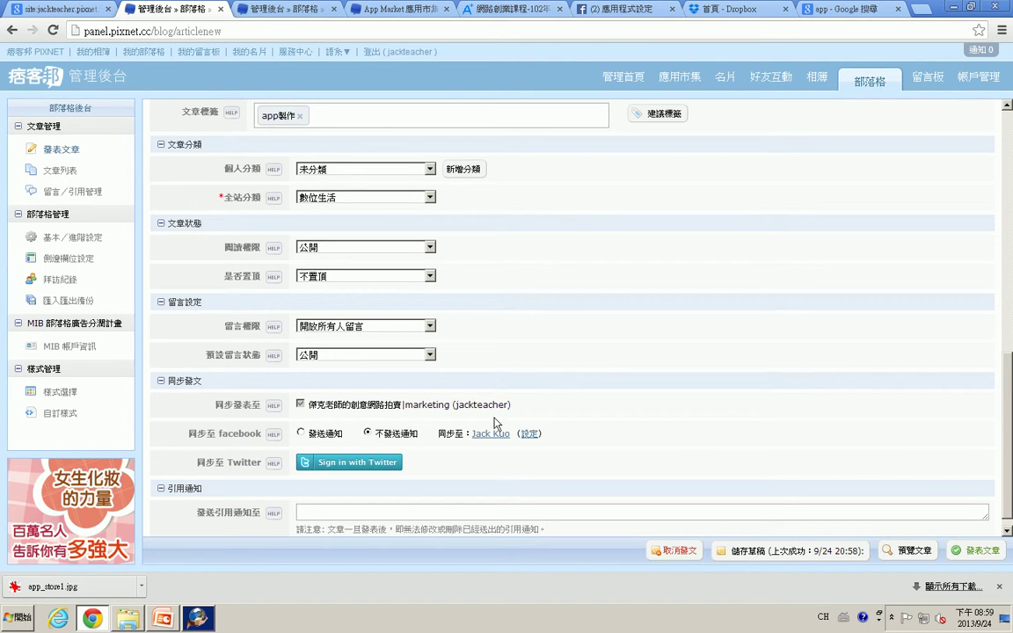
scroll(563, 423, "down", 1)
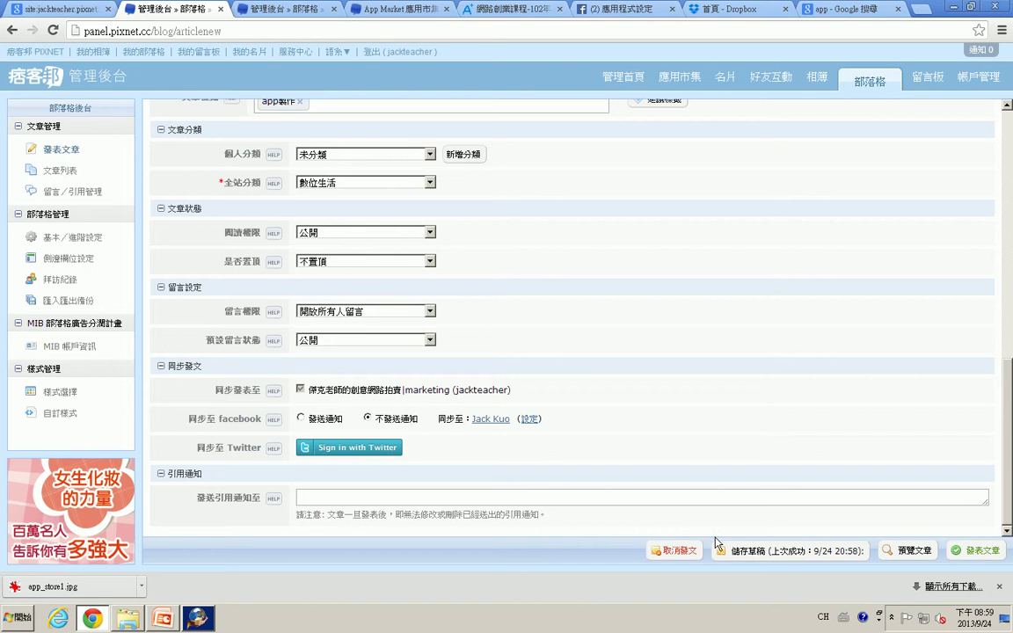
left_click(758, 554)
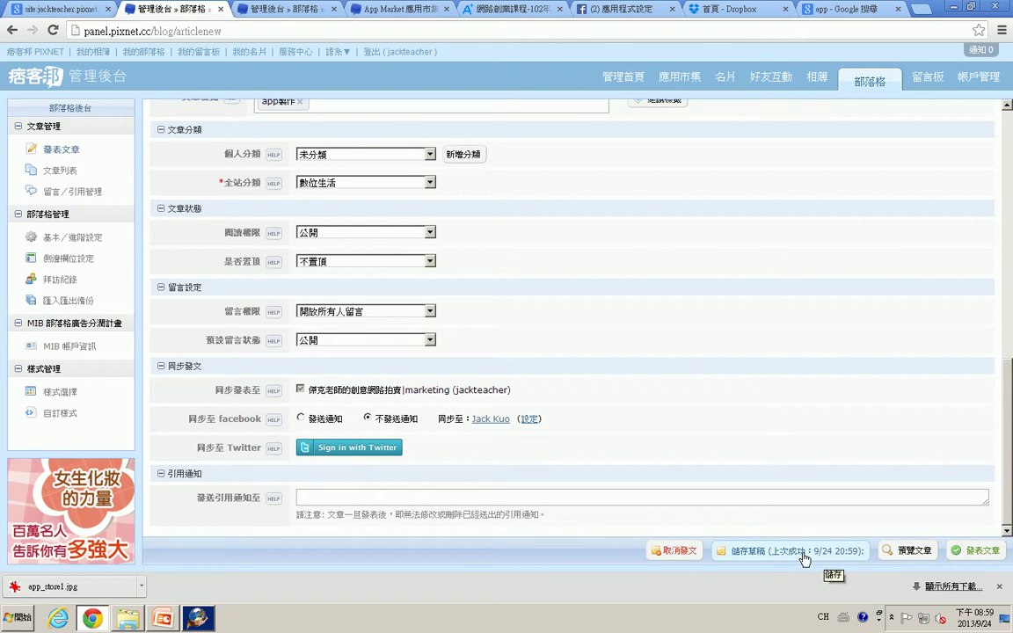
Step: Reopen the draft 2小時輕鬆學會app製作 from the article list and try to publish it by saving the article
scroll(677, 417, "up", 3)
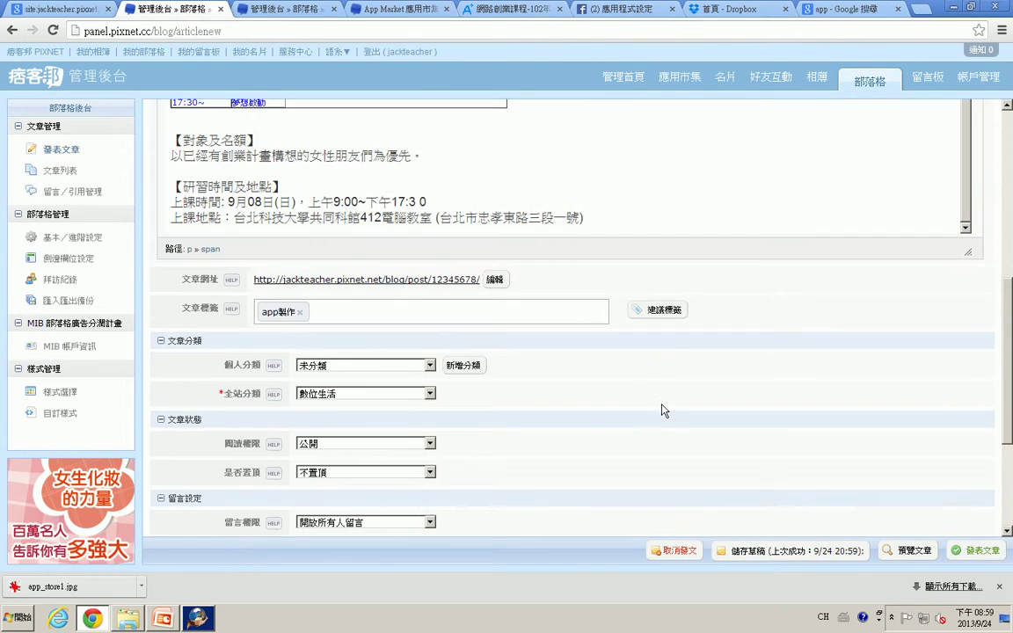
left_click(59, 174)
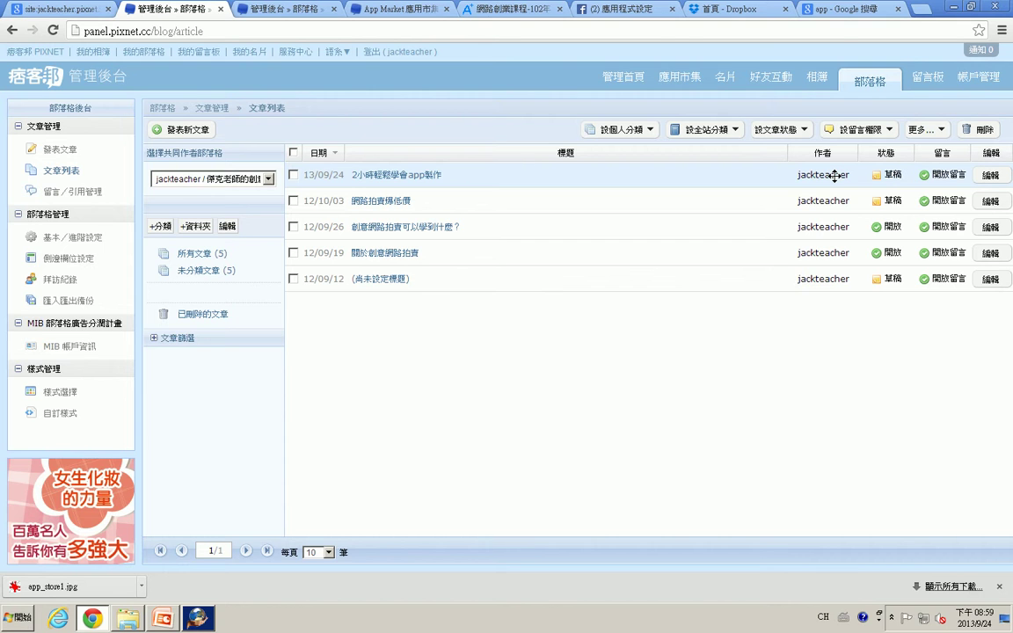
left_click(991, 176)
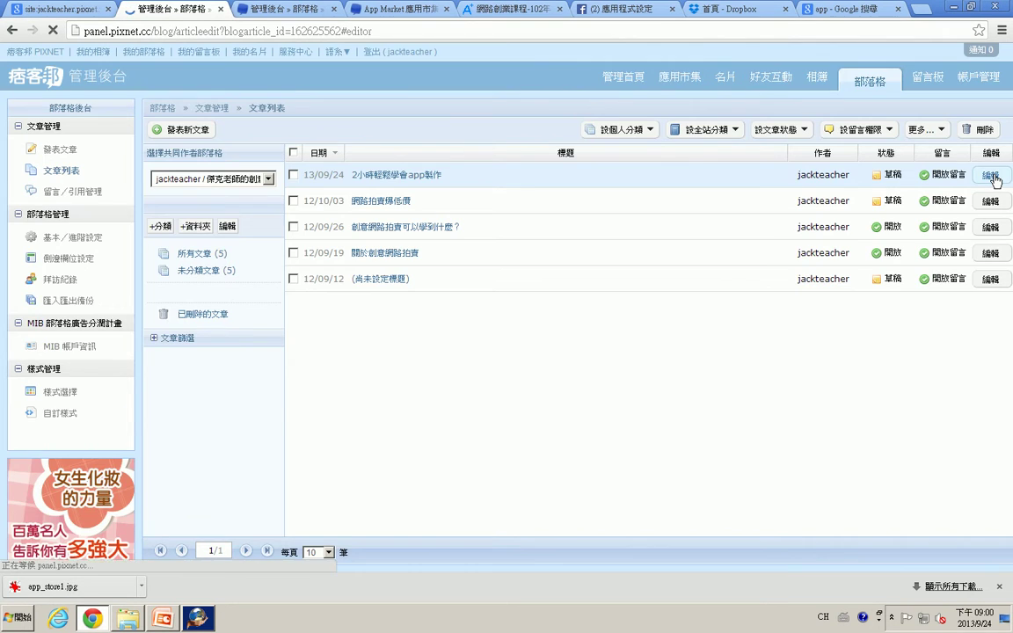
scroll(533, 379, "down", 5)
scroll(533, 380, "down", 8)
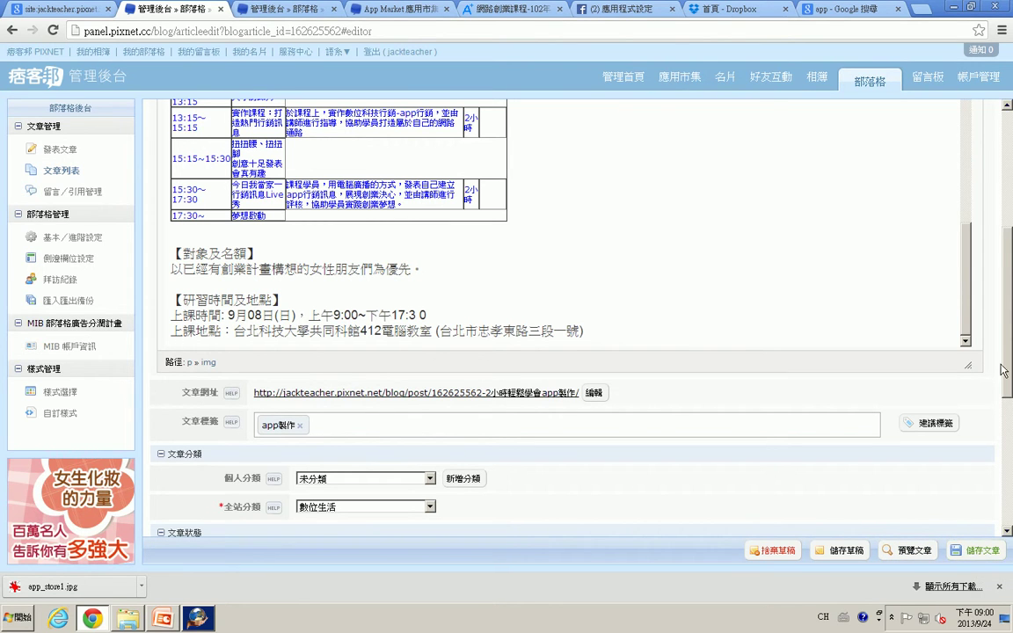
scroll(984, 509, "down", 4)
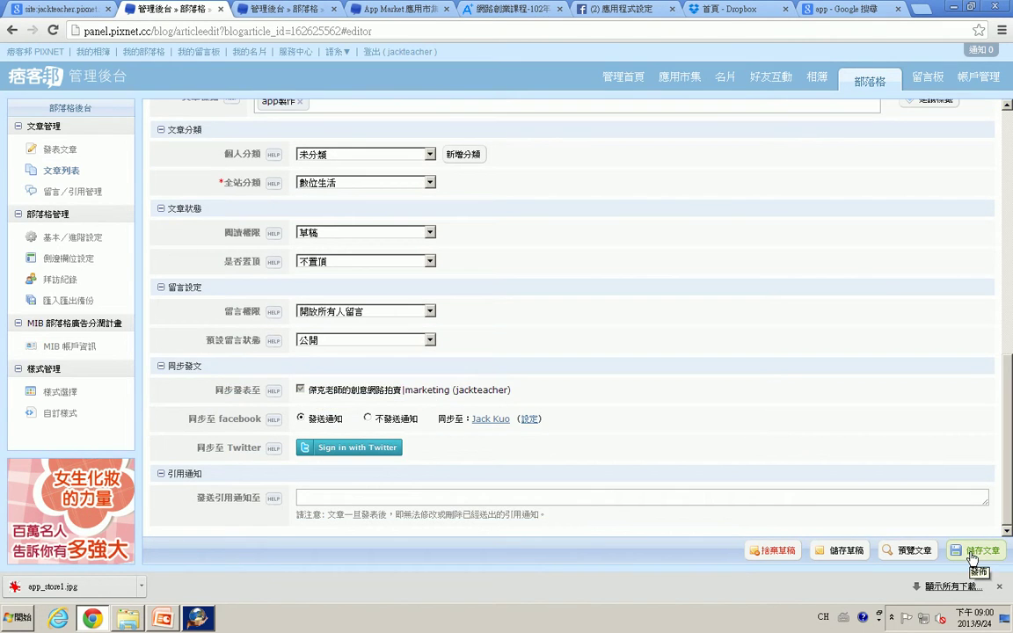
left_click(978, 550)
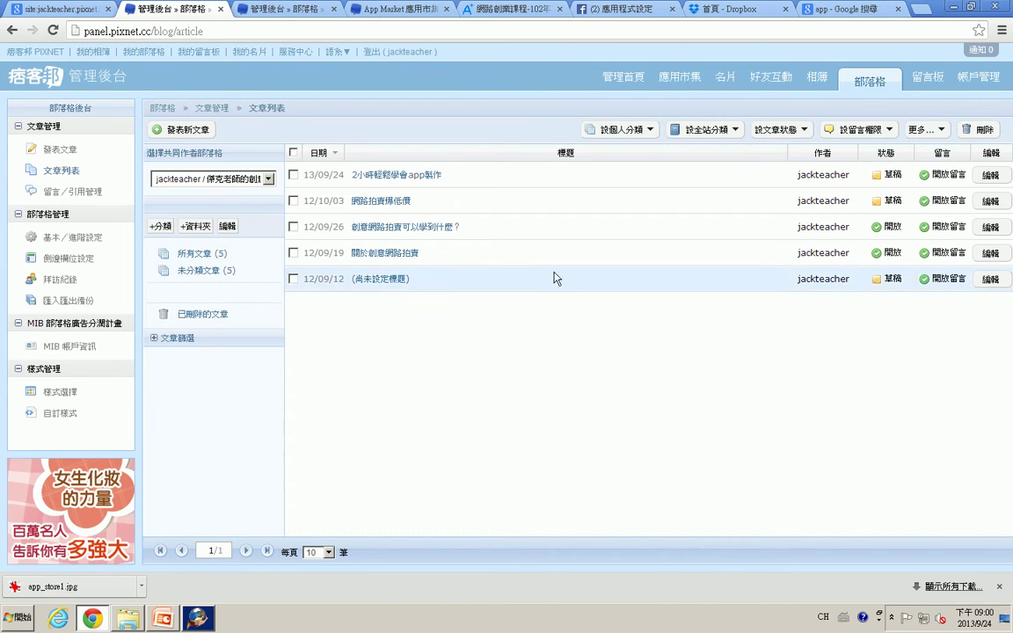
Step: Set the status of the article 2小時輕鬆學會app製作 to 開放 in the article list
left_click(294, 176)
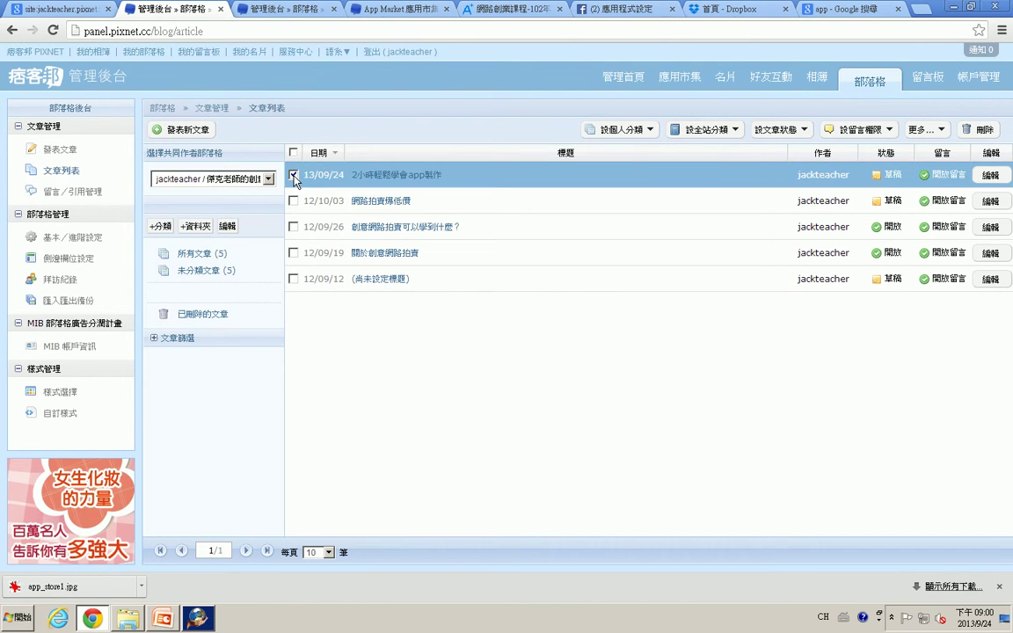
left_click(806, 130)
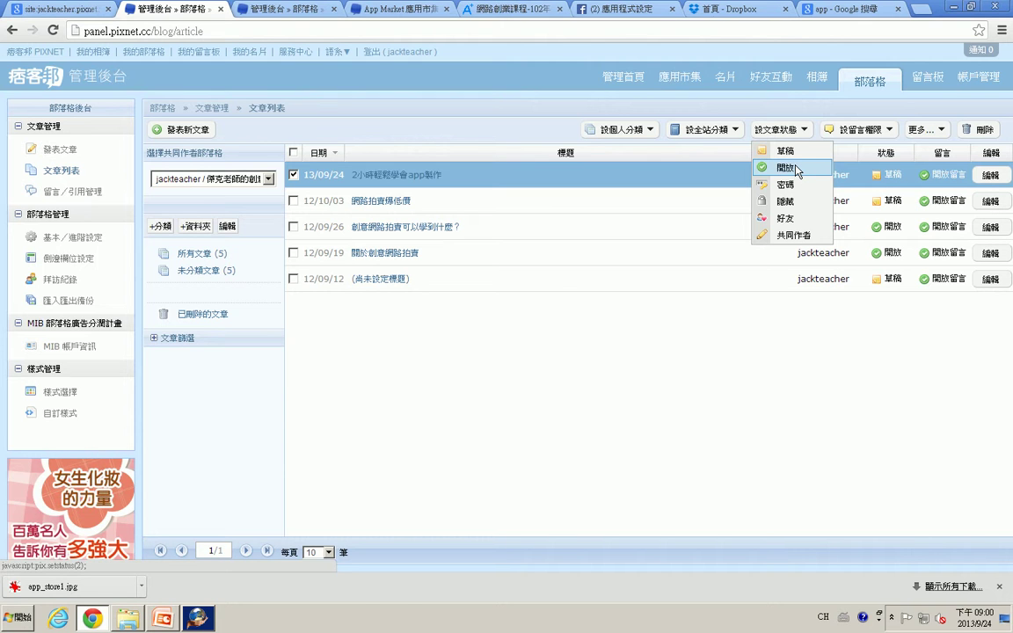
left_click(940, 131)
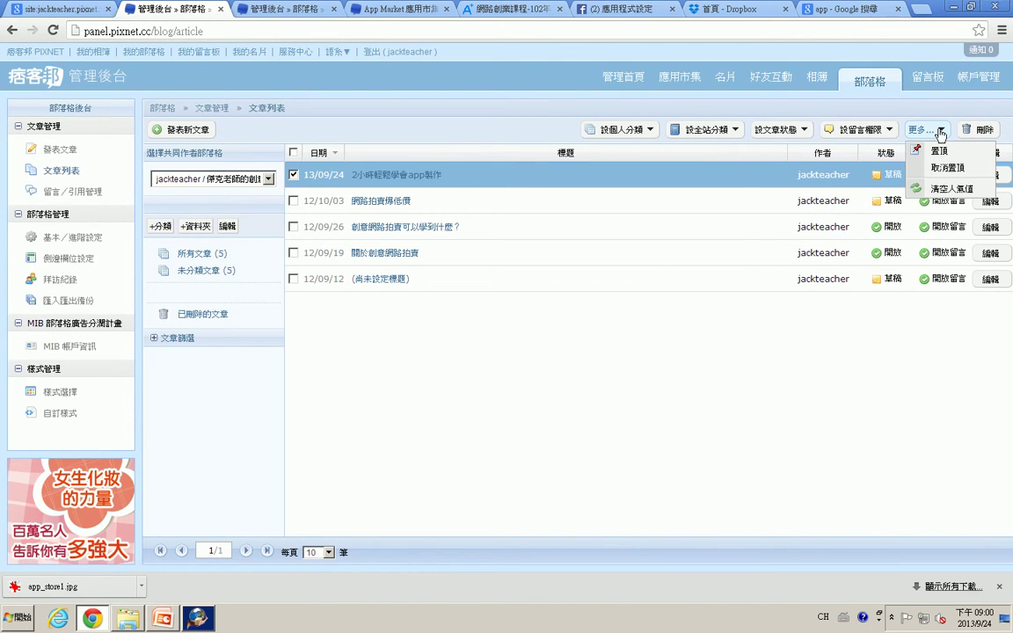
left_click(787, 130)
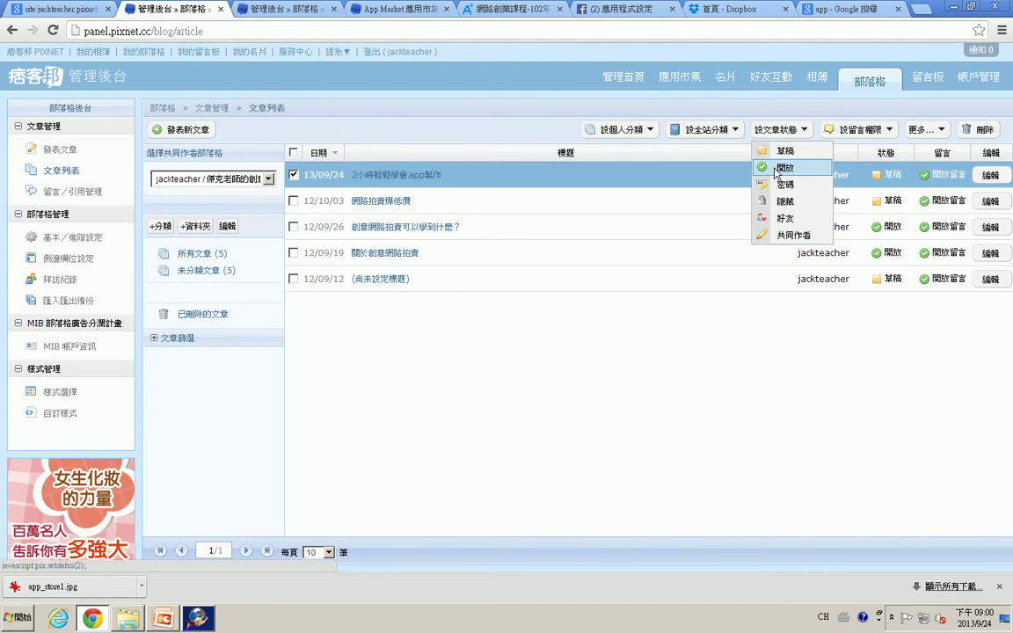
left_click(781, 167)
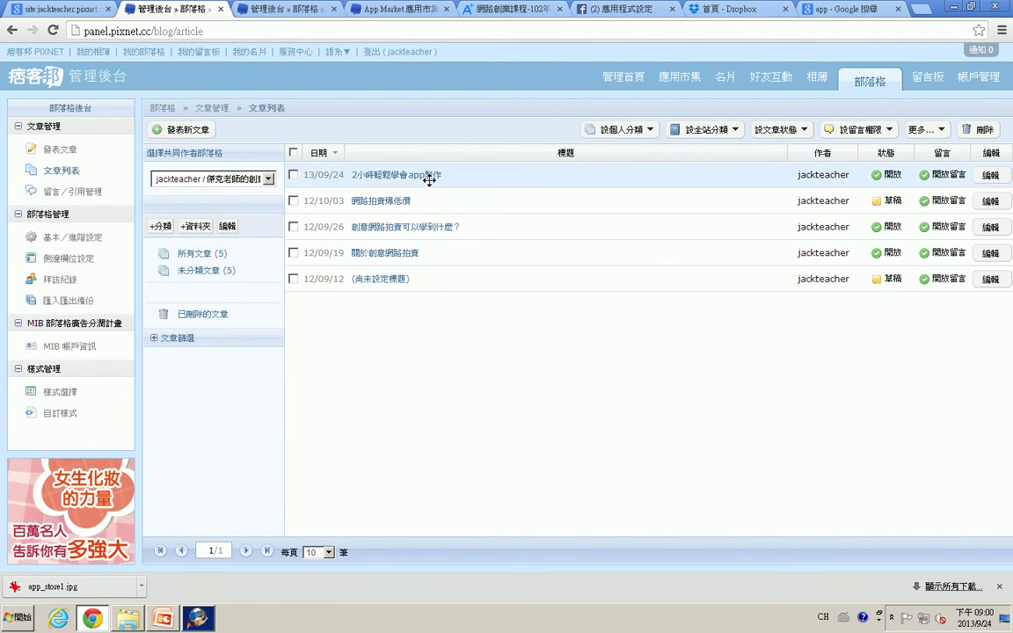
Step: Open the article 2小時輕鬆學會app製作 from the article list for editing
left_click(989, 175)
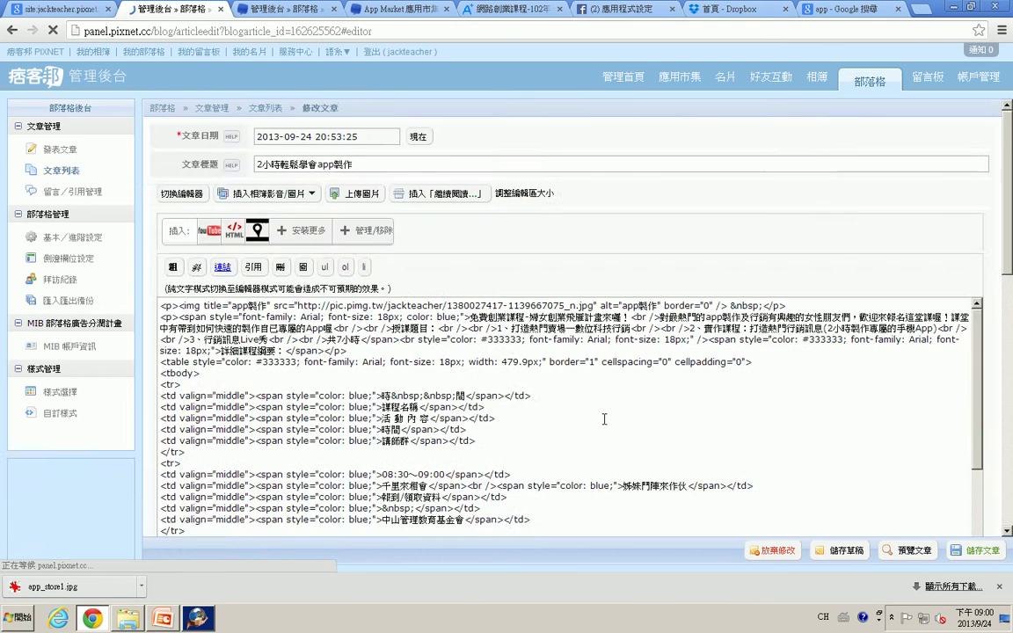